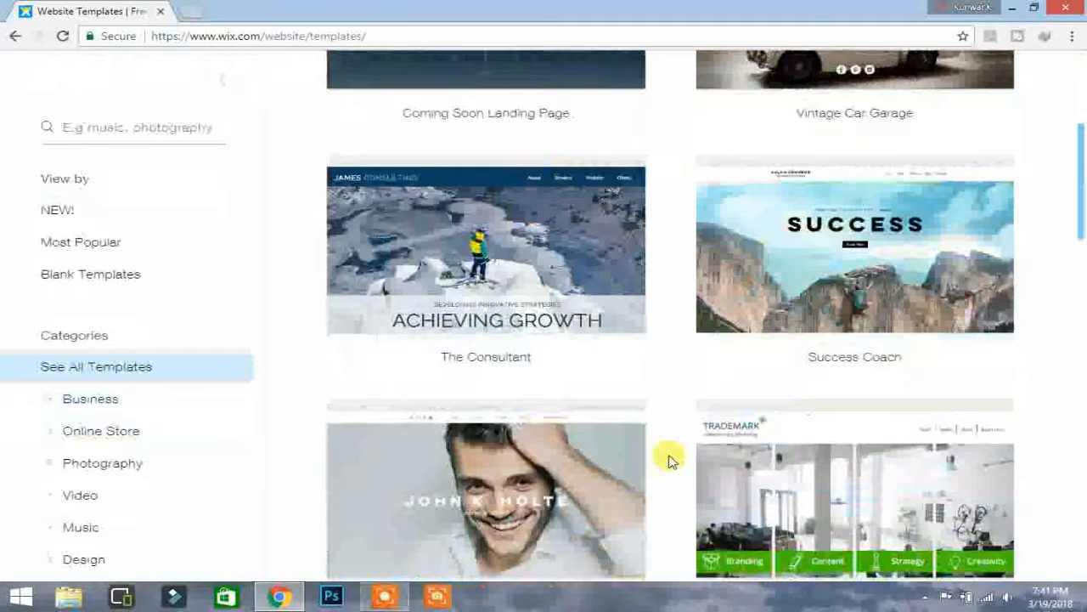
Browse to page 3 of the website templates and open the Drone Store template for editing.
{"action": "scroll", "coordinate": [669, 459], "scroll_direction": "down", "scroll_amount": 5}
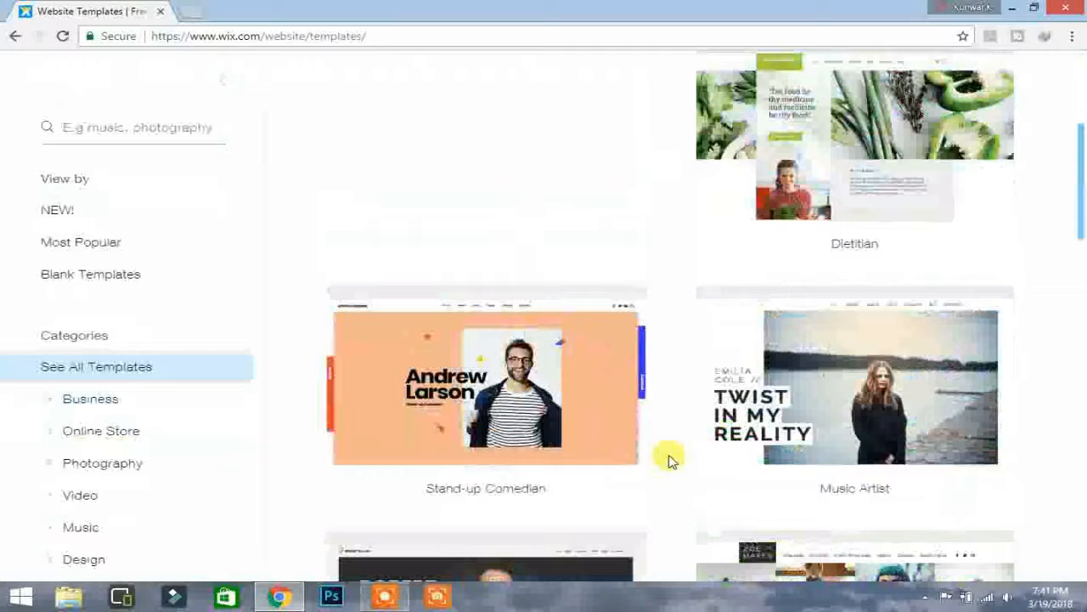
{"action": "scroll", "coordinate": [670, 461], "scroll_direction": "down", "scroll_amount": 6}
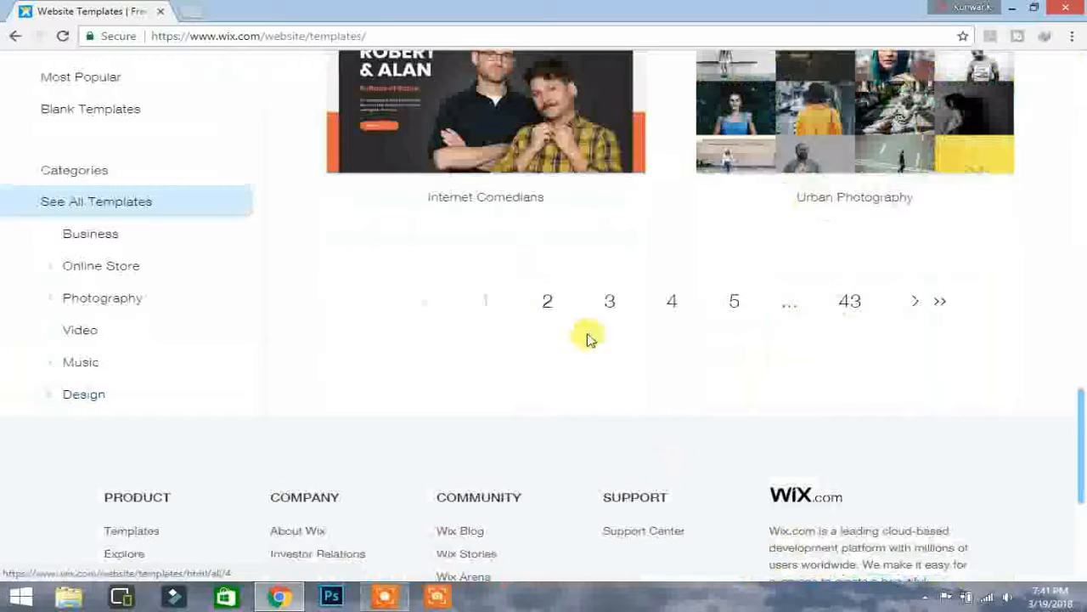
{"action": "left_click", "coordinate": [609, 303]}
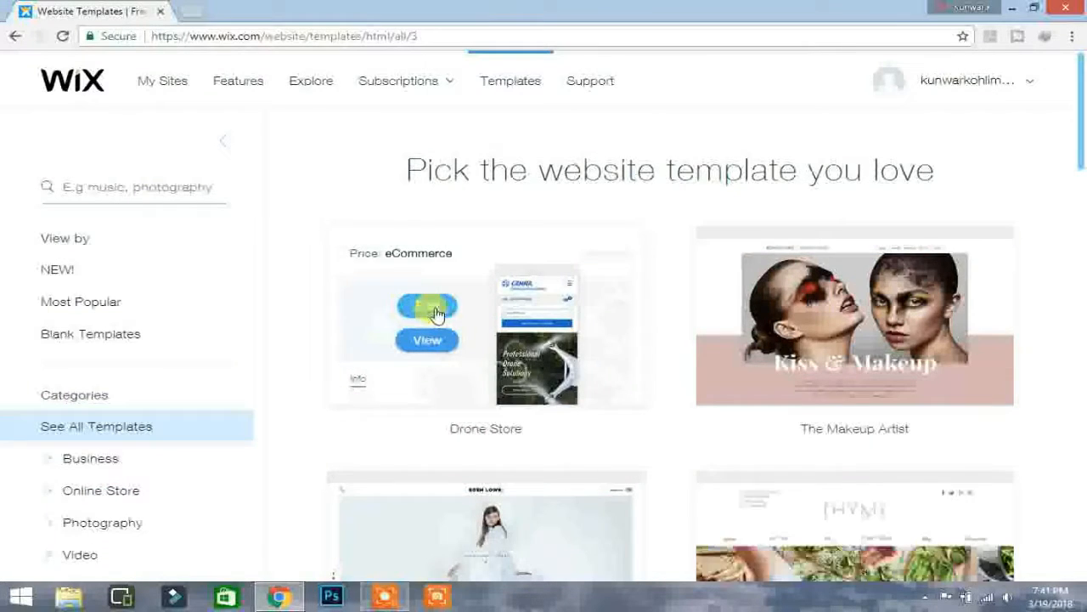
{"action": "left_click", "coordinate": [428, 307]}
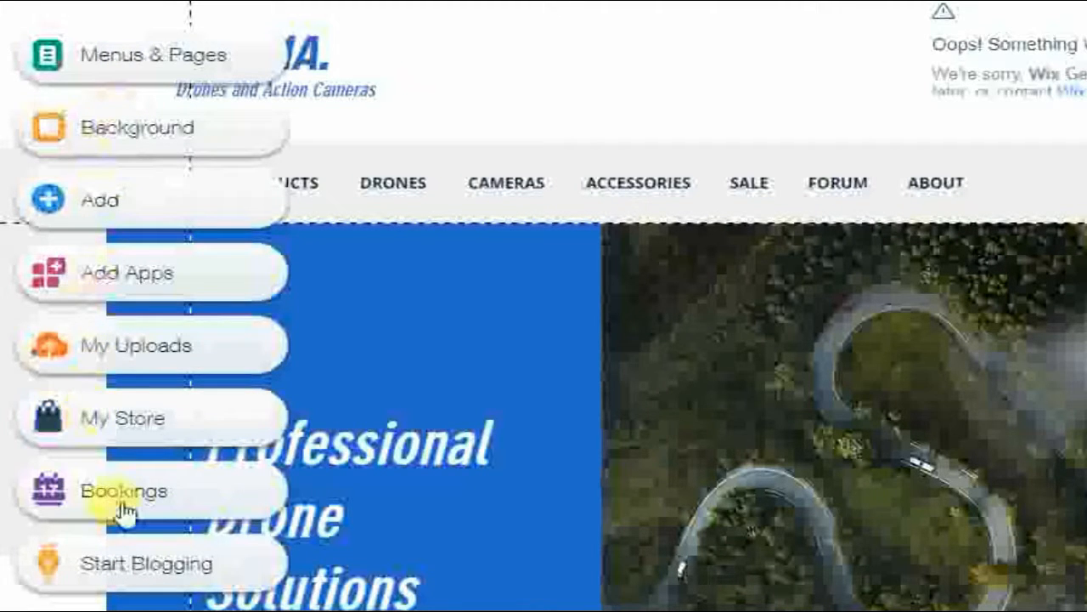
Delete the SALE page from the site menu and return to the home page canvas.
{"action": "left_click", "coordinate": [139, 68]}
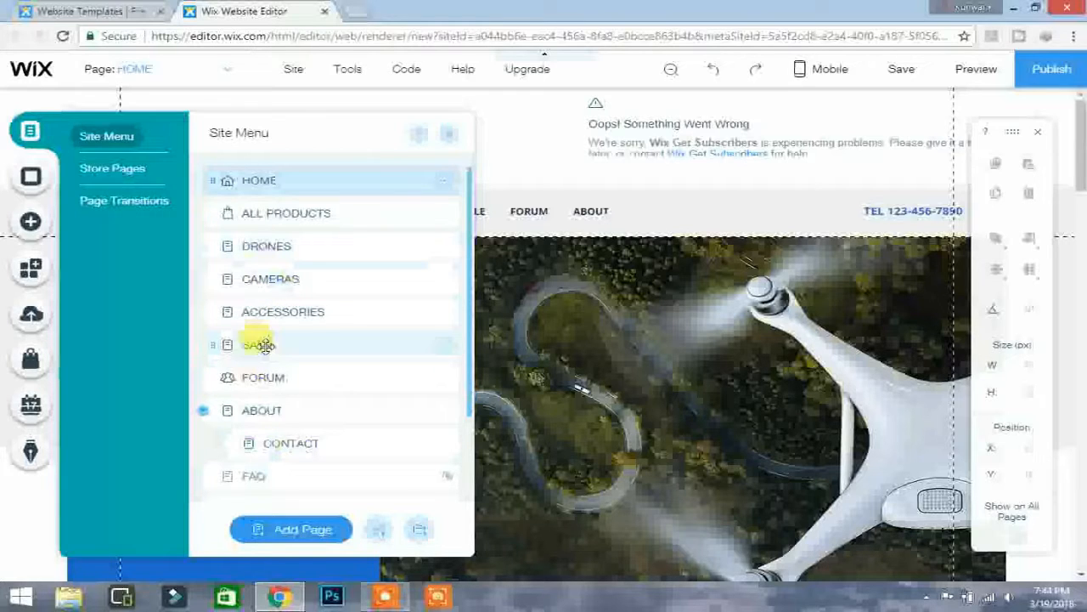
{"action": "left_click", "coordinate": [445, 348]}
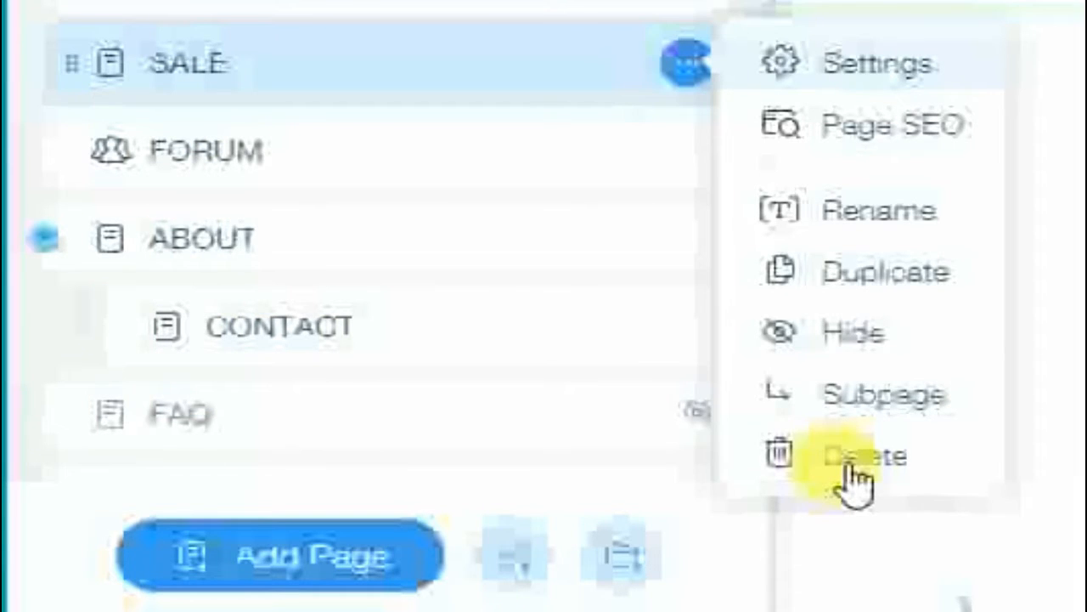
{"action": "left_click", "coordinate": [852, 468]}
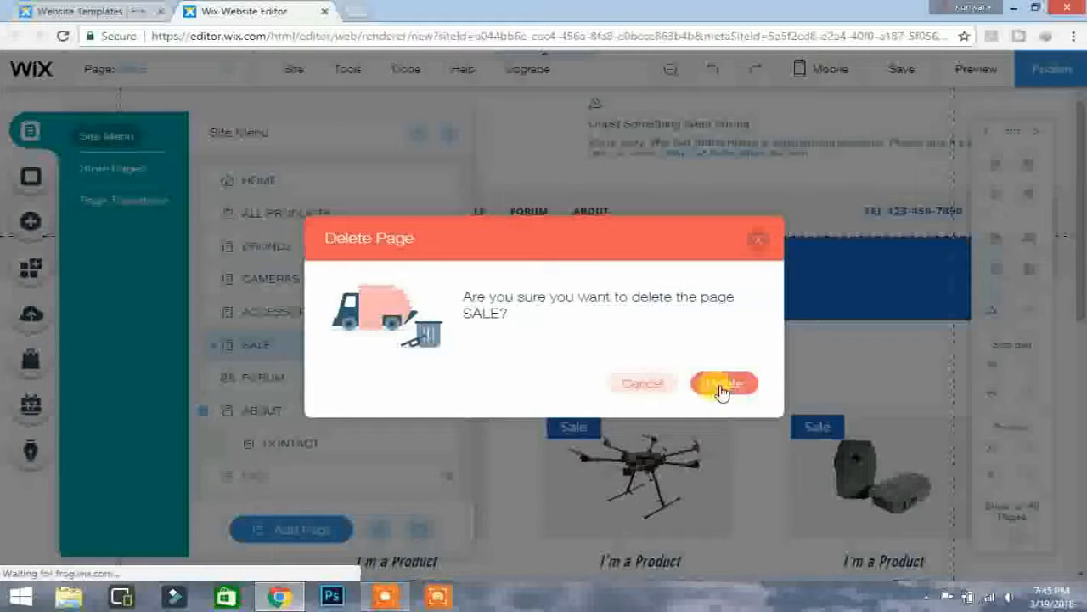
{"action": "left_click", "coordinate": [721, 386]}
{"action": "left_click", "coordinate": [499, 382]}
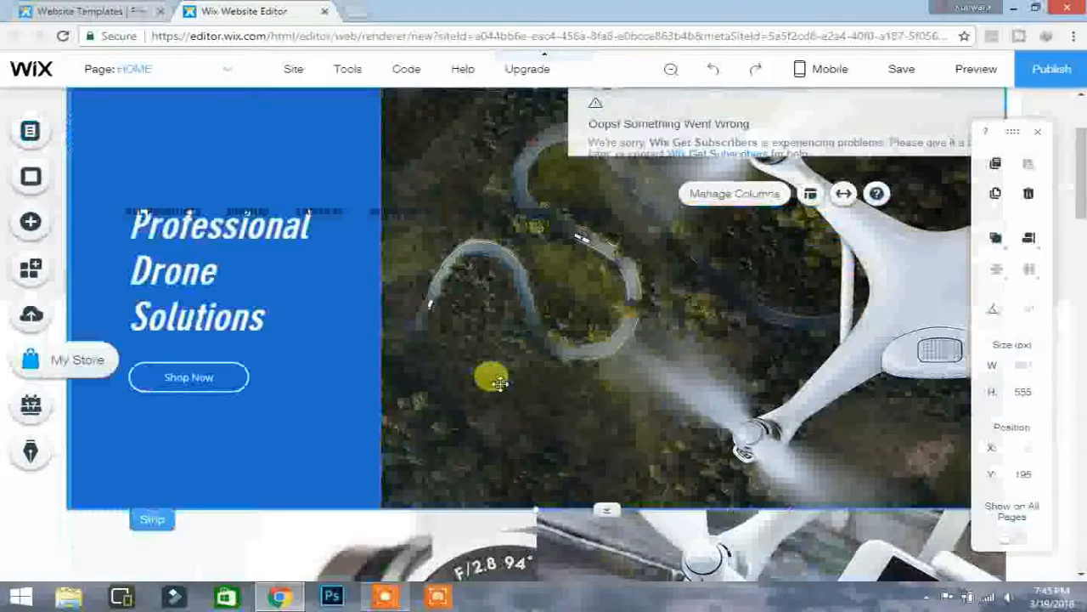
Make the "Professional Drone Solutions" heading text bold.
{"action": "scroll", "coordinate": [500, 383], "scroll_direction": "up", "scroll_amount": 1}
{"action": "left_click", "coordinate": [178, 306]}
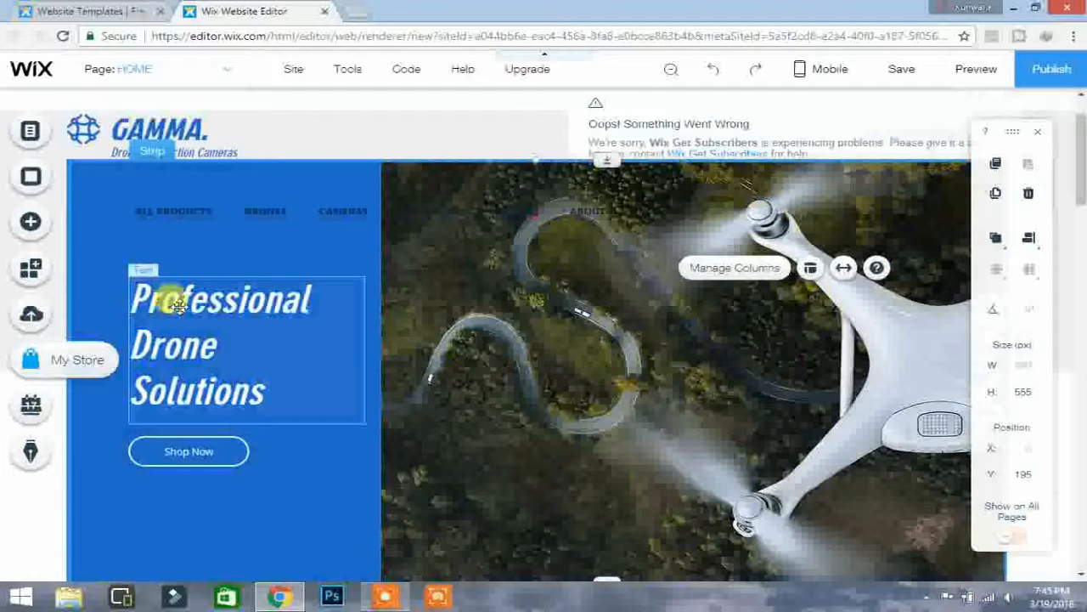
{"action": "left_click", "coordinate": [180, 307]}
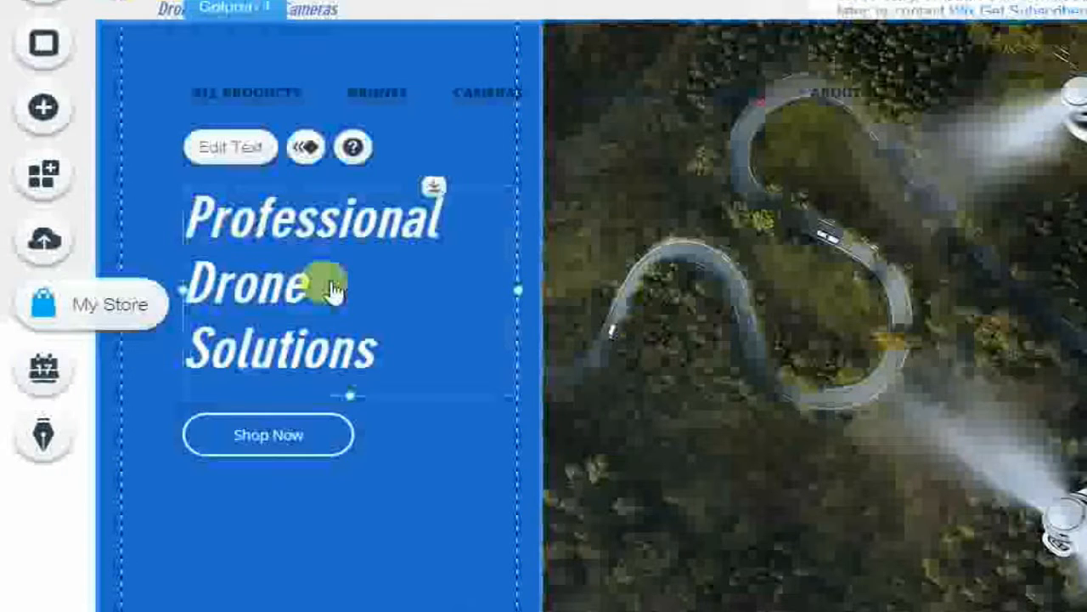
{"action": "double_click", "coordinate": [232, 349]}
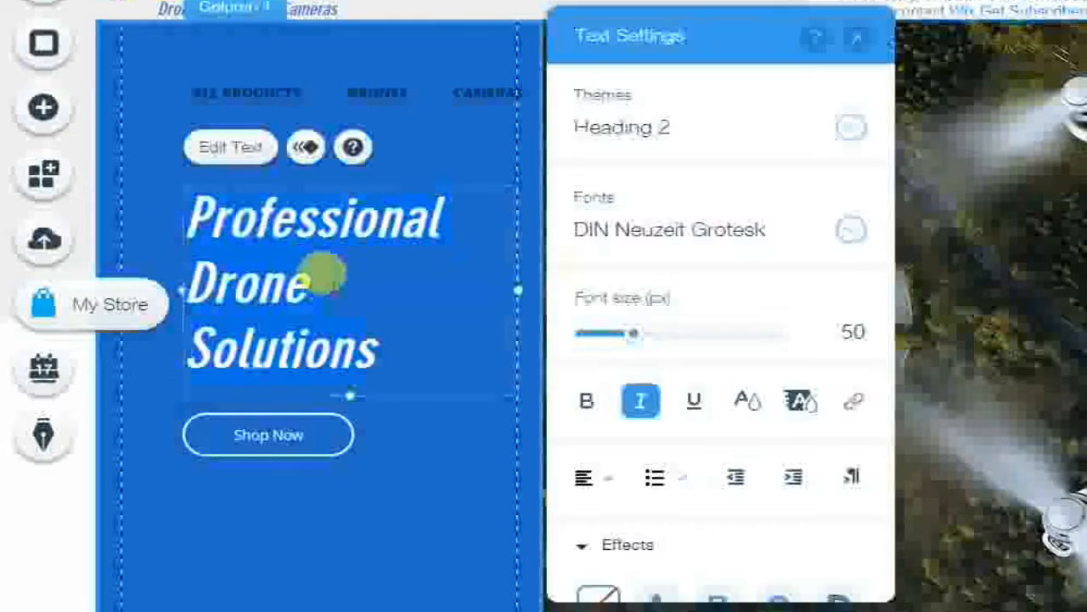
{"action": "left_click", "coordinate": [587, 403]}
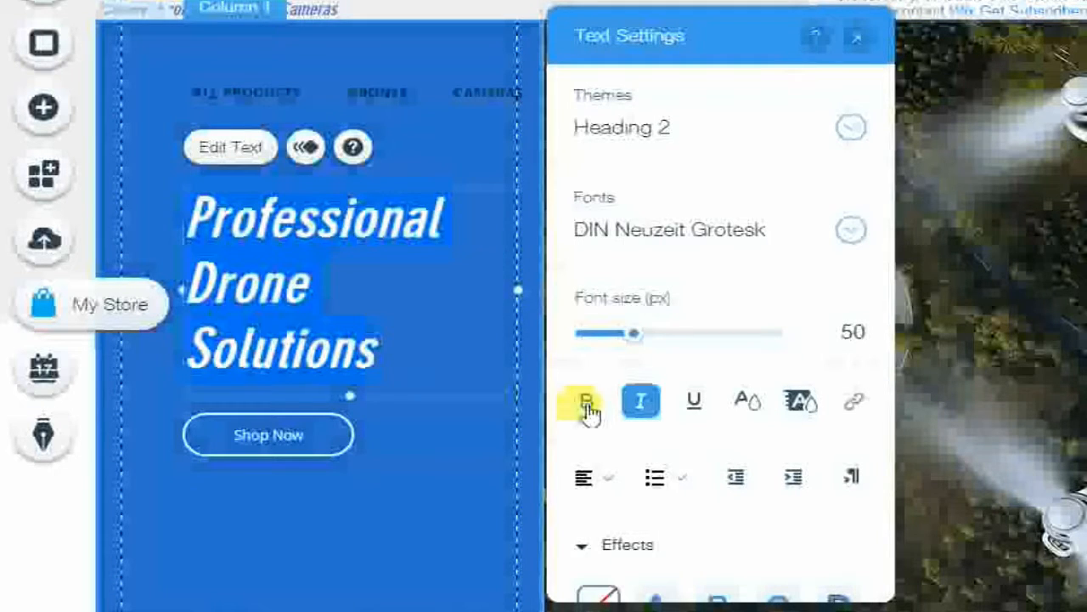
Try black and then purple as the text colour of the "Professional Drone Solutions" heading.
{"action": "left_click", "coordinate": [749, 404]}
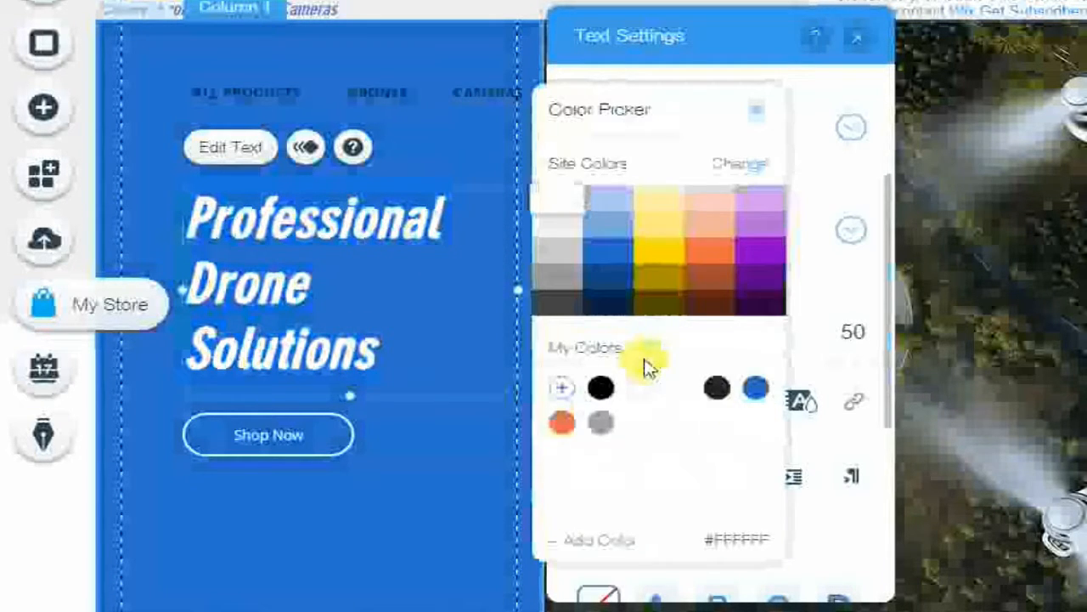
{"action": "left_click", "coordinate": [600, 388]}
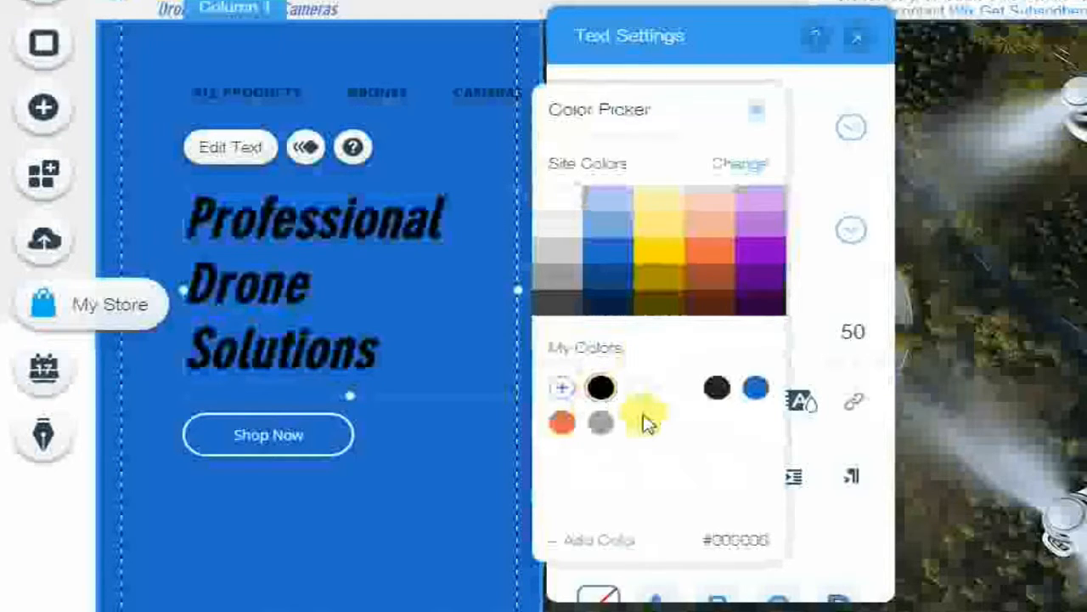
{"action": "left_click", "coordinate": [758, 254]}
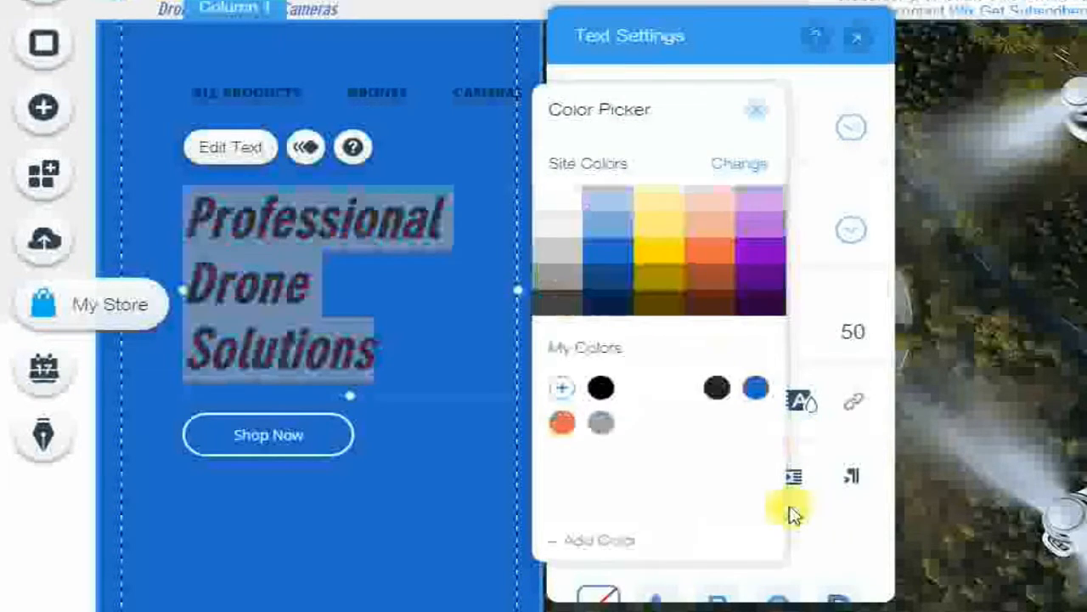
{"action": "left_click", "coordinate": [790, 514]}
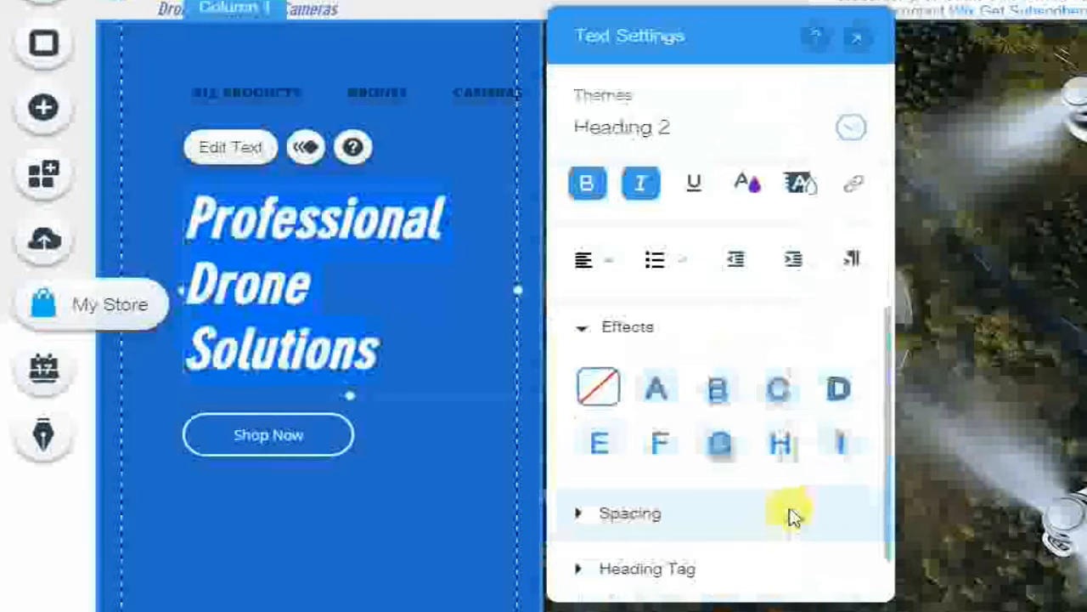
Apply text effect C to the "Professional Drone Solutions" heading and colour it yellow #FFD700.
{"action": "left_click", "coordinate": [778, 391]}
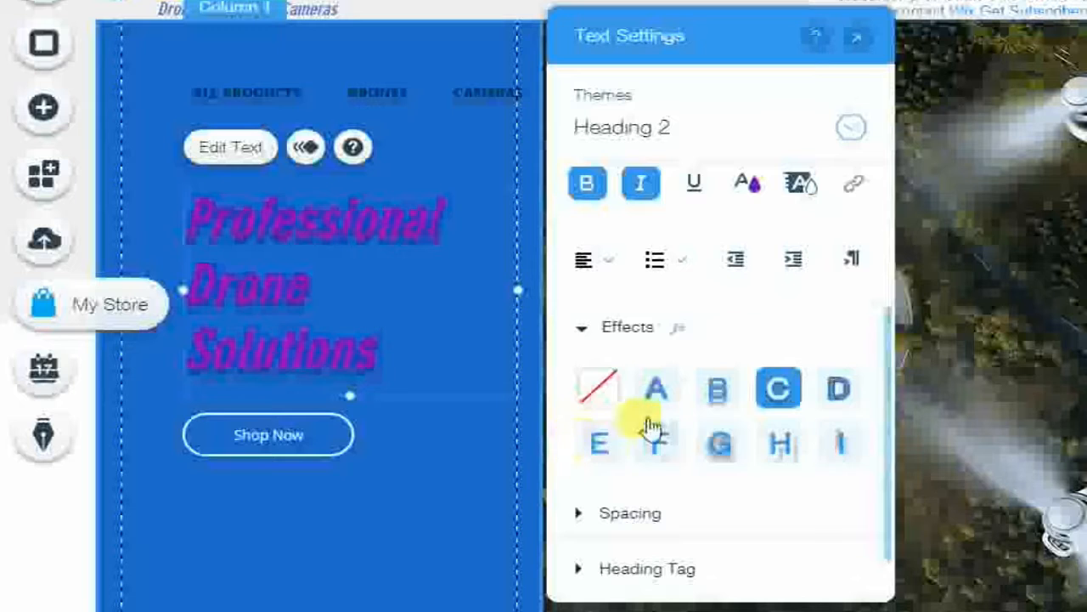
{"action": "scroll", "coordinate": [624, 380], "scroll_direction": "up", "scroll_amount": 2}
{"action": "left_click", "coordinate": [210, 219]}
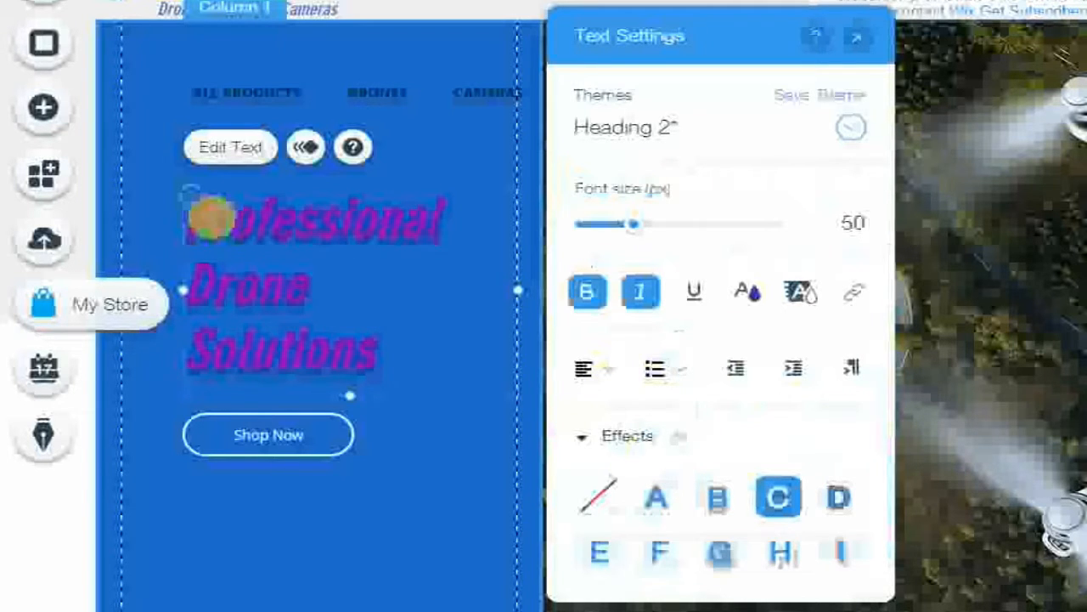
{"action": "left_click", "coordinate": [748, 292]}
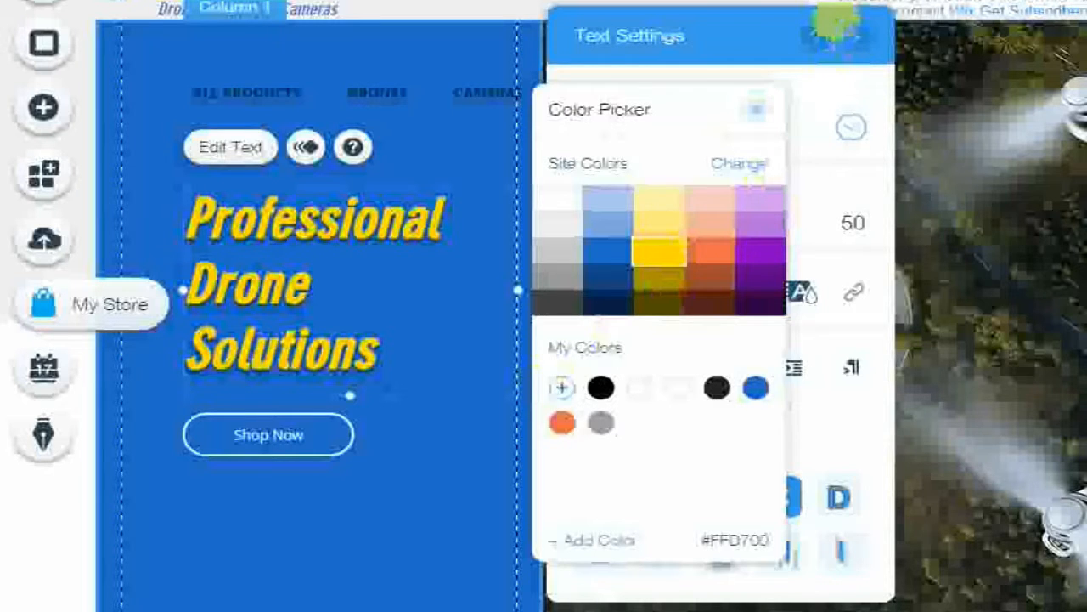
{"action": "left_click", "coordinate": [854, 35]}
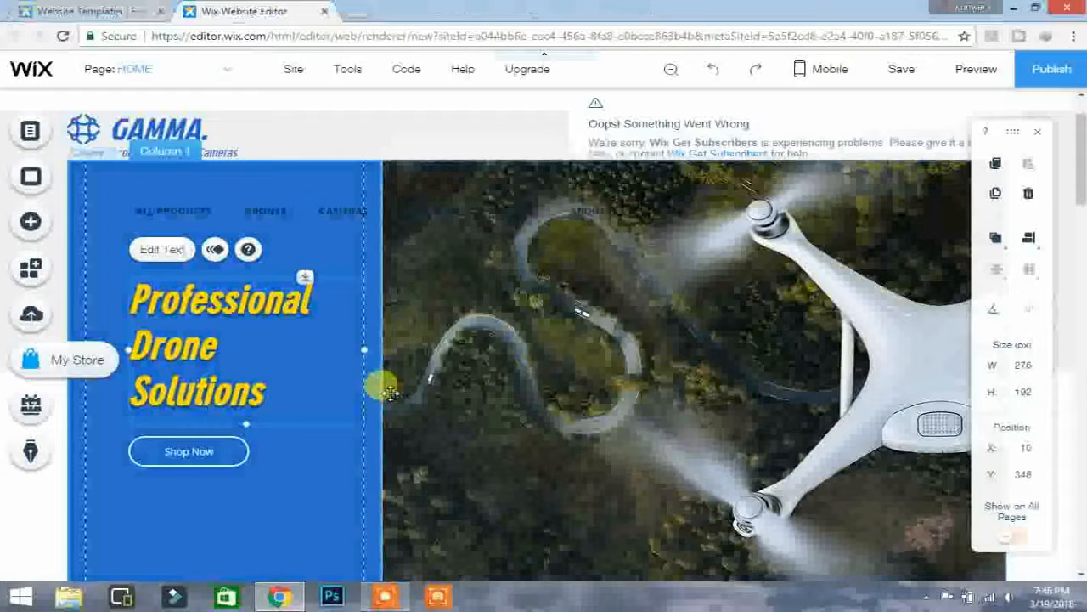
Add a YouTube Subscribe social tool to the home page just below the "Our Bestsellers" heading.
{"action": "scroll", "coordinate": [390, 392], "scroll_direction": "down", "scroll_amount": 3}
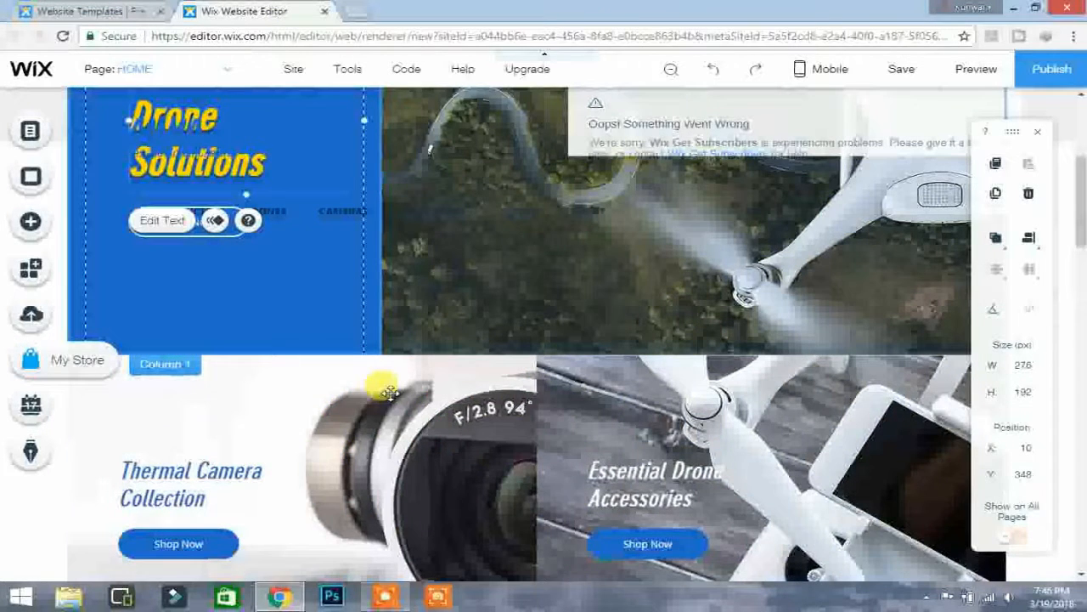
{"action": "left_click", "coordinate": [29, 221]}
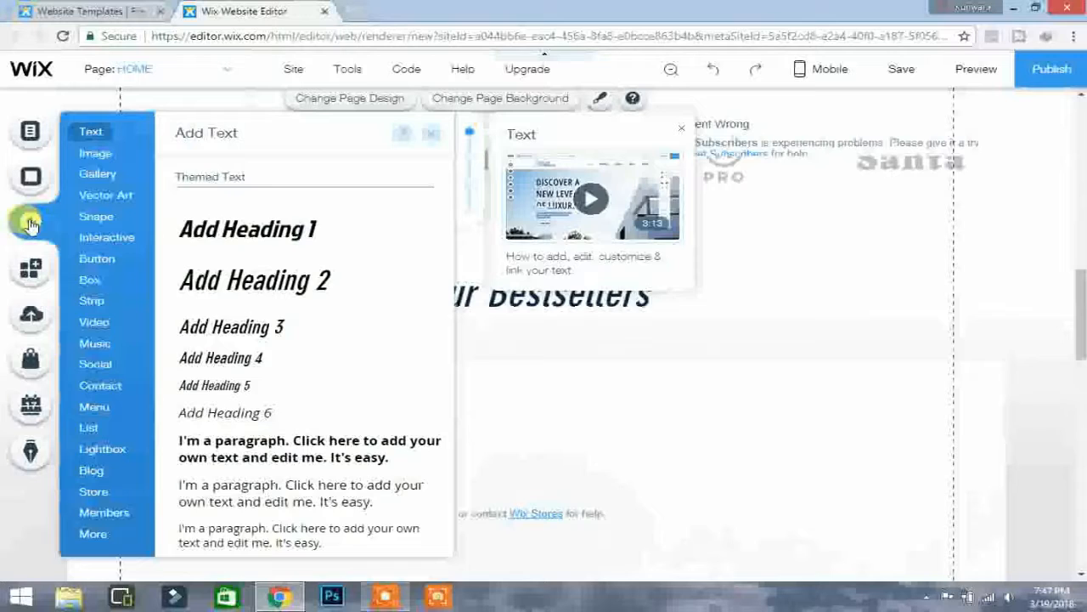
{"action": "left_click", "coordinate": [95, 364]}
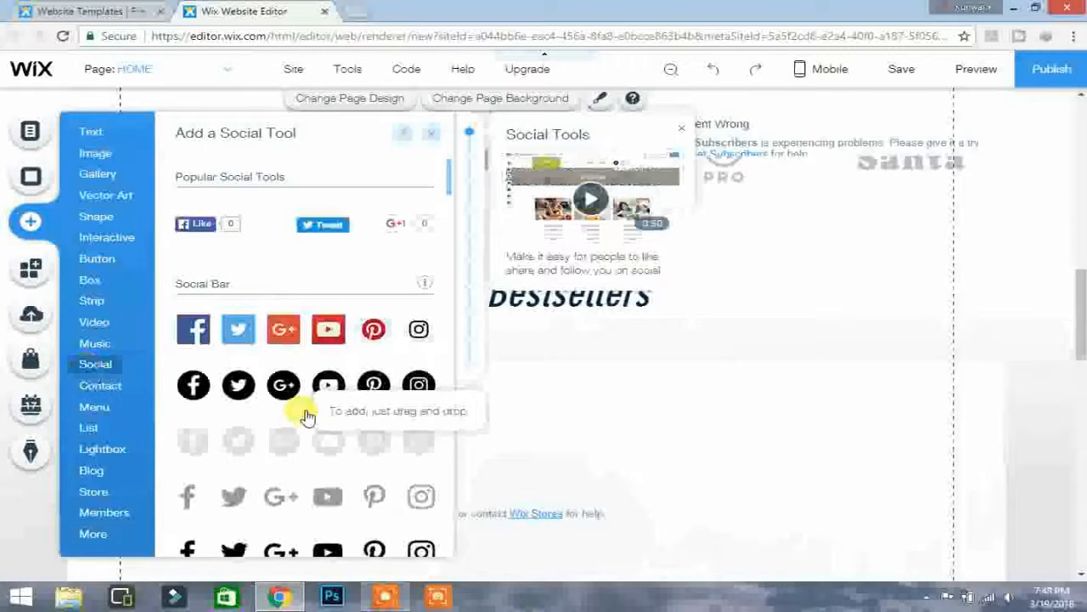
{"action": "scroll", "coordinate": [307, 415], "scroll_direction": "down", "scroll_amount": 3}
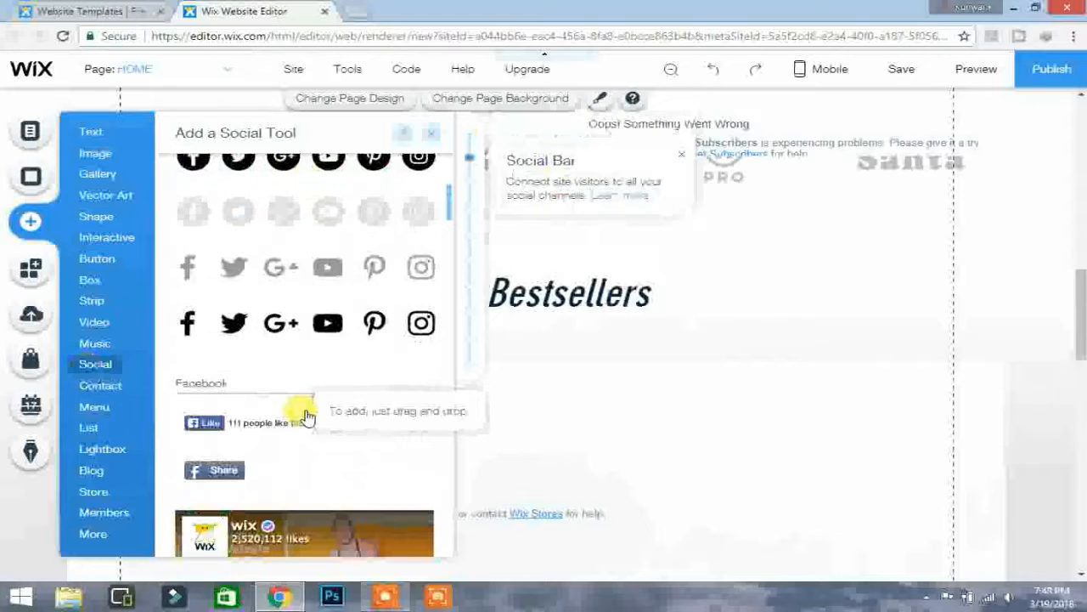
{"action": "scroll", "coordinate": [307, 415], "scroll_direction": "down", "scroll_amount": 2}
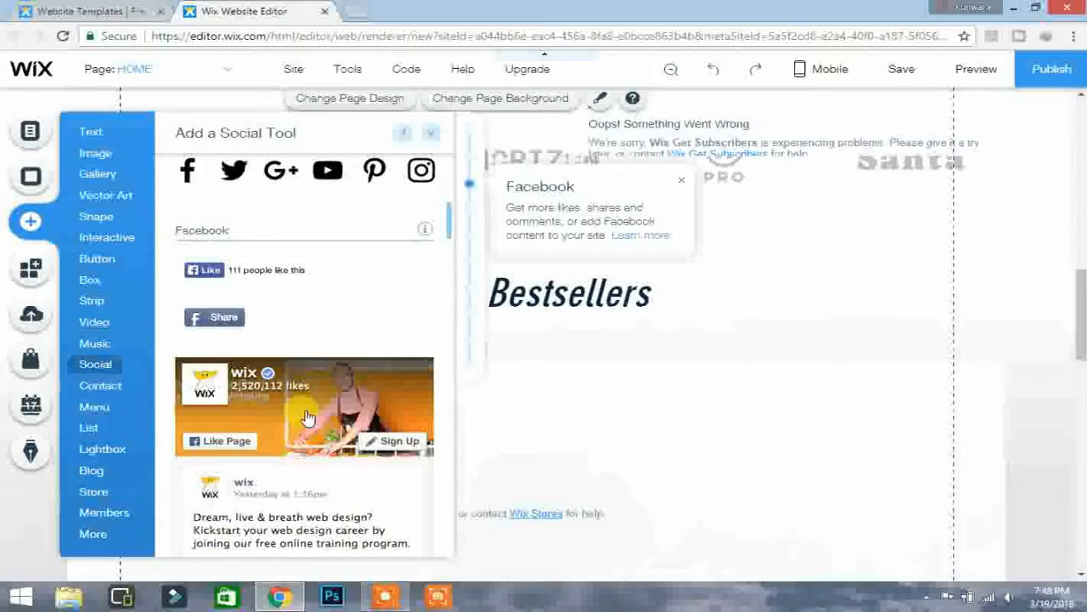
{"action": "scroll", "coordinate": [307, 416], "scroll_direction": "down", "scroll_amount": 2}
{"action": "scroll", "coordinate": [308, 416], "scroll_direction": "down", "scroll_amount": 2}
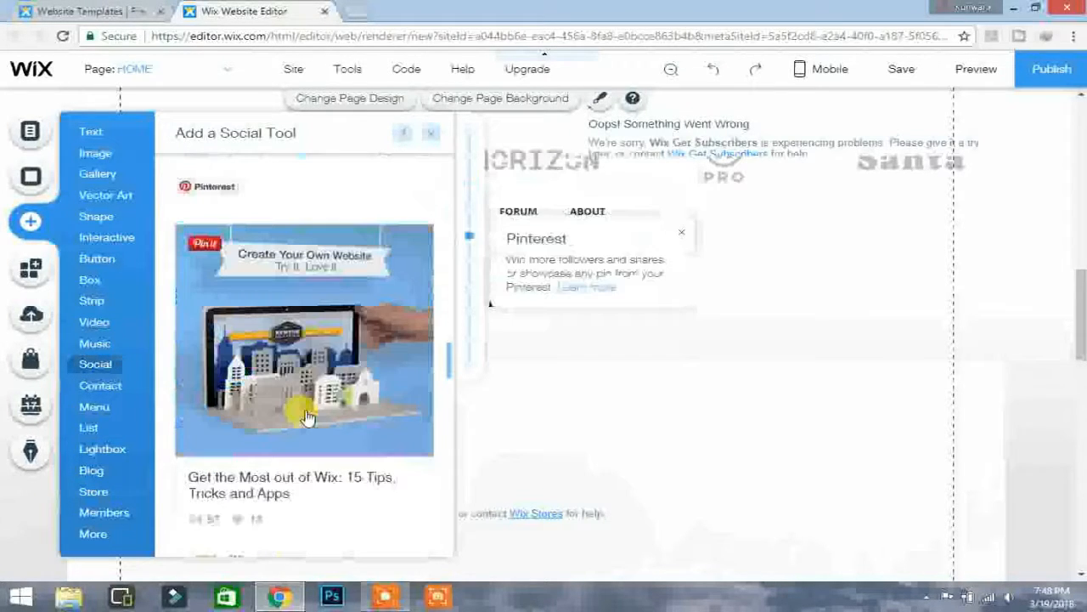
{"action": "scroll", "coordinate": [308, 416], "scroll_direction": "up", "scroll_amount": 3}
{"action": "scroll", "coordinate": [308, 416], "scroll_direction": "up", "scroll_amount": 3}
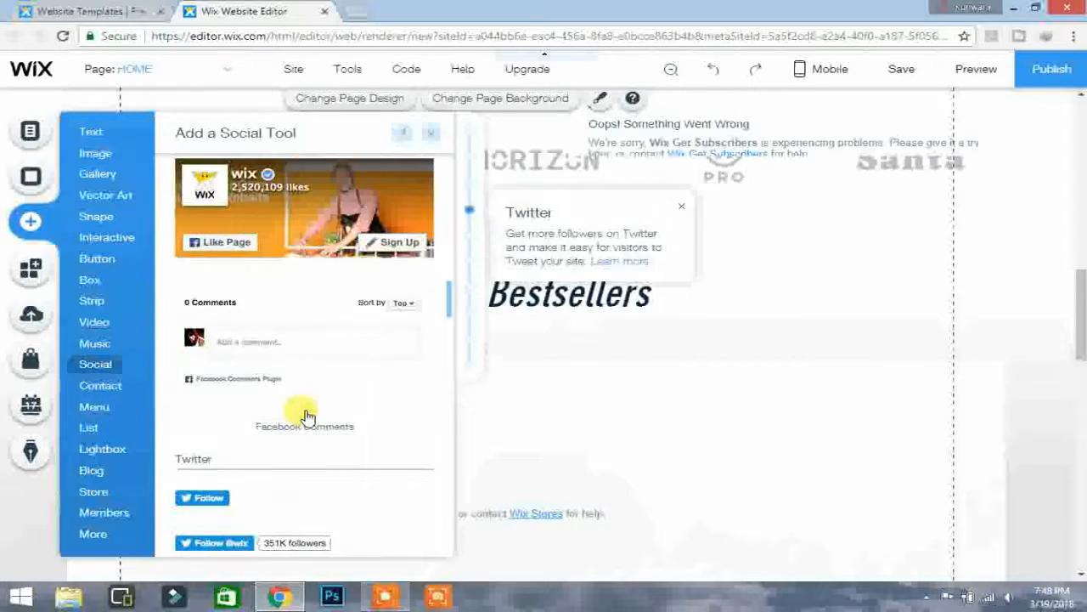
{"action": "scroll", "coordinate": [308, 416], "scroll_direction": "down", "scroll_amount": 5}
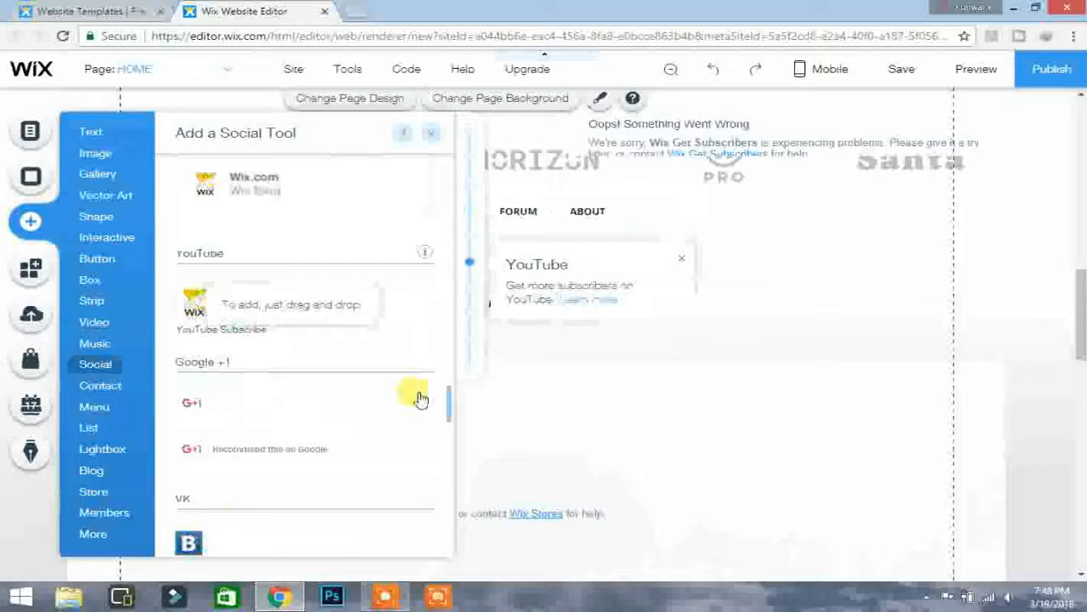
{"action": "left_click_drag", "start_coordinate": [420, 399], "coordinate": [567, 469]}
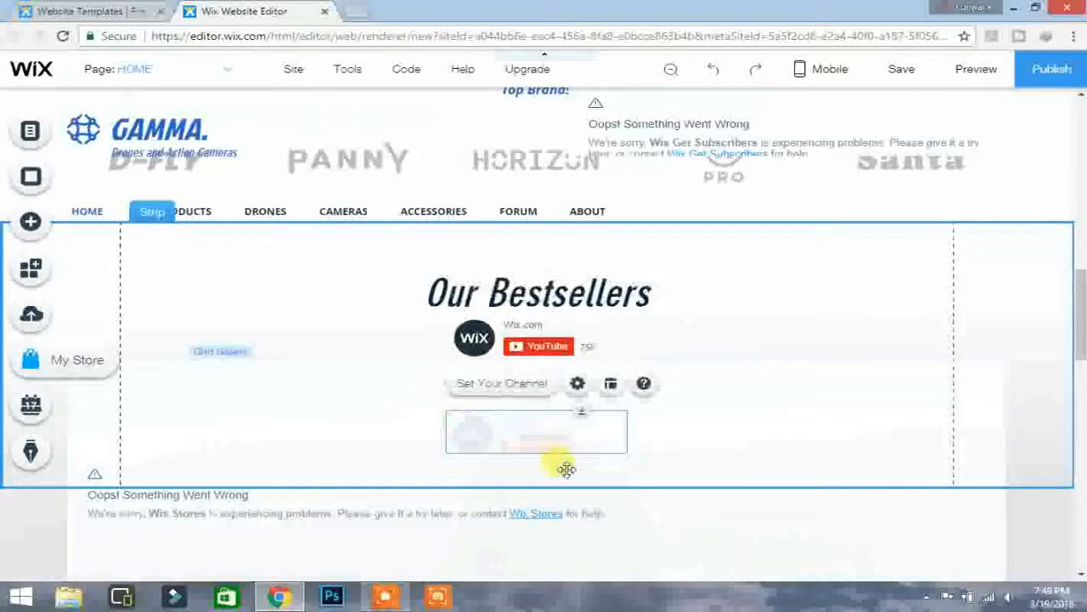
Switch to YouTube and copy the web address of the MR.TECH. channel page.
{"action": "right_click", "coordinate": [497, 338]}
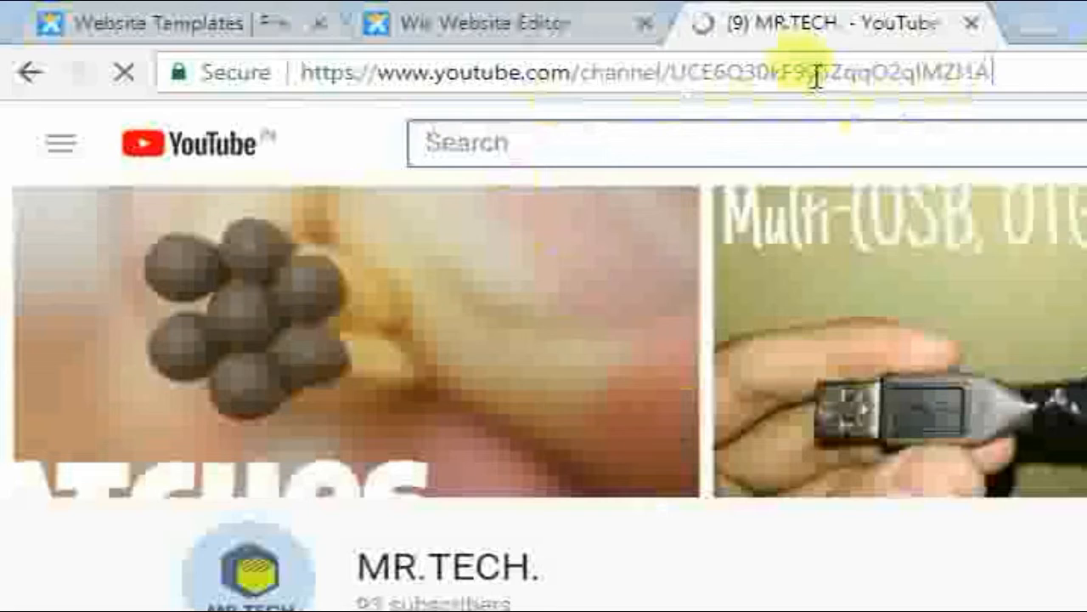
{"action": "left_click", "coordinate": [163, 36]}
{"action": "right_click", "coordinate": [350, 75]}
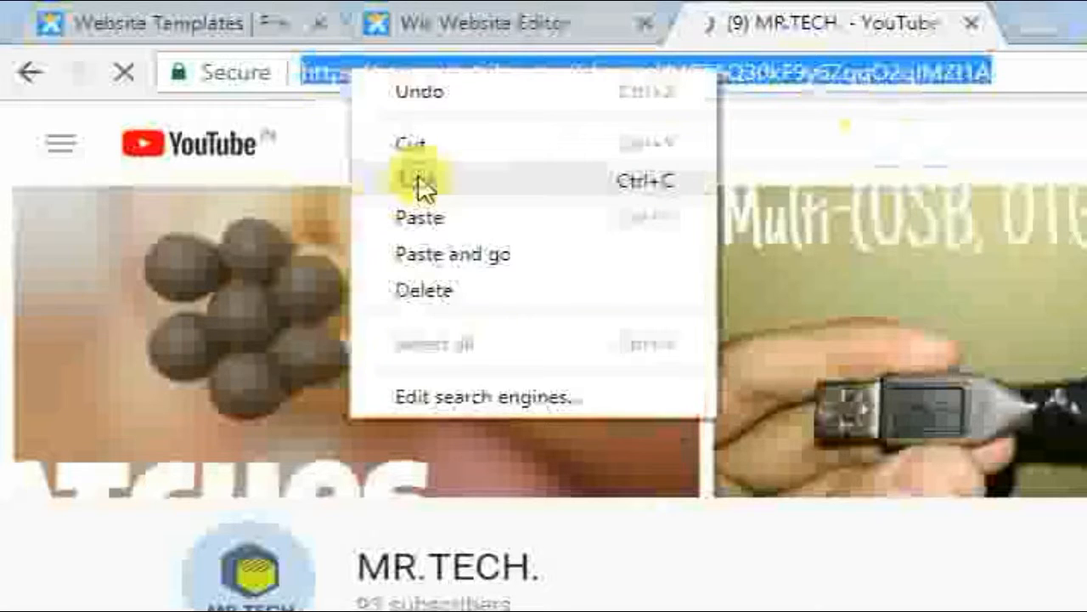
{"action": "left_click", "coordinate": [422, 180]}
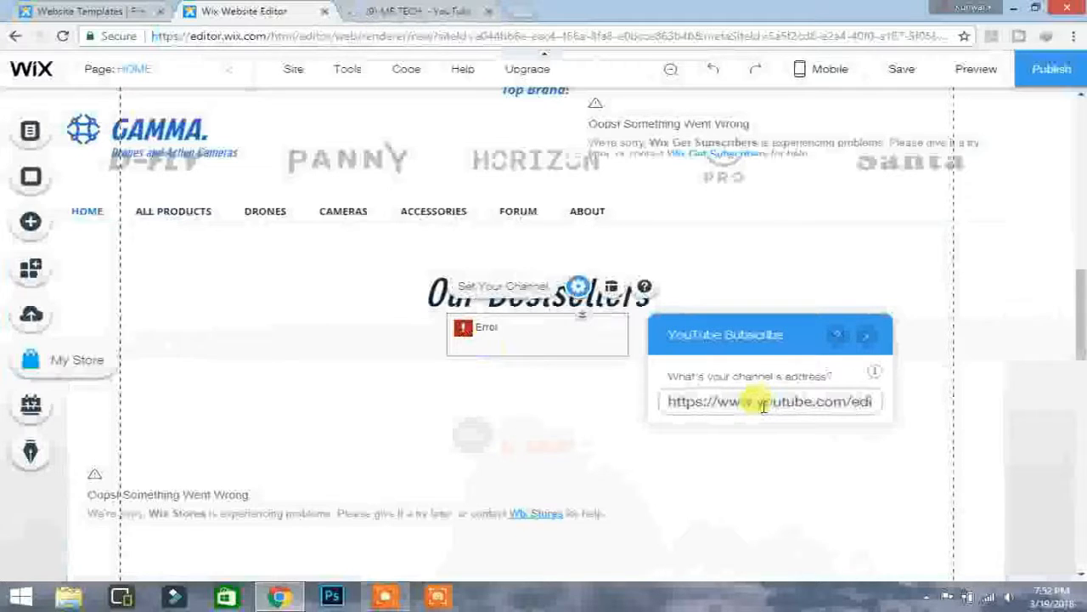
Replace the channel address in the YouTube Subscribe settings with the copied MR.TECH. channel link and close the settings.
{"action": "key", "text": "ctrl+a"}
{"action": "key", "text": "BackSpace"}
{"action": "right_click", "coordinate": [762, 407]}
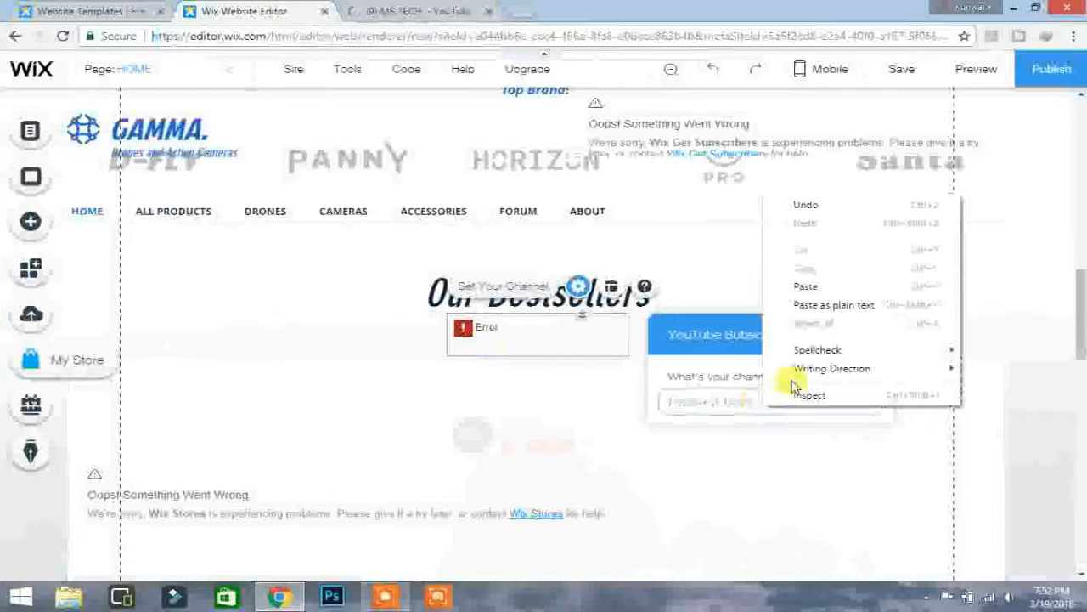
{"action": "left_click", "coordinate": [806, 289]}
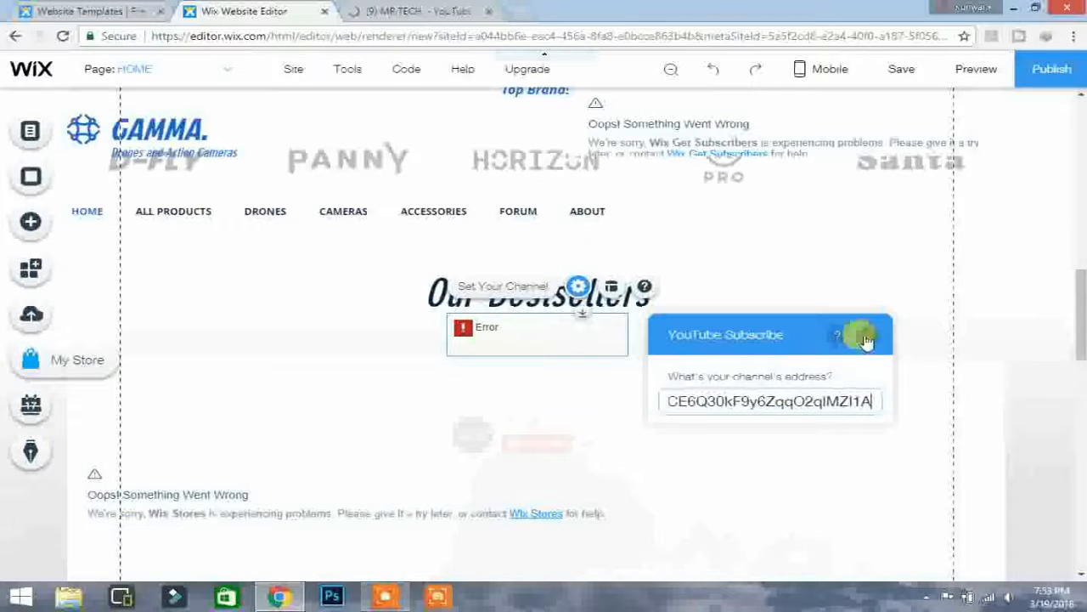
{"action": "left_click", "coordinate": [862, 338]}
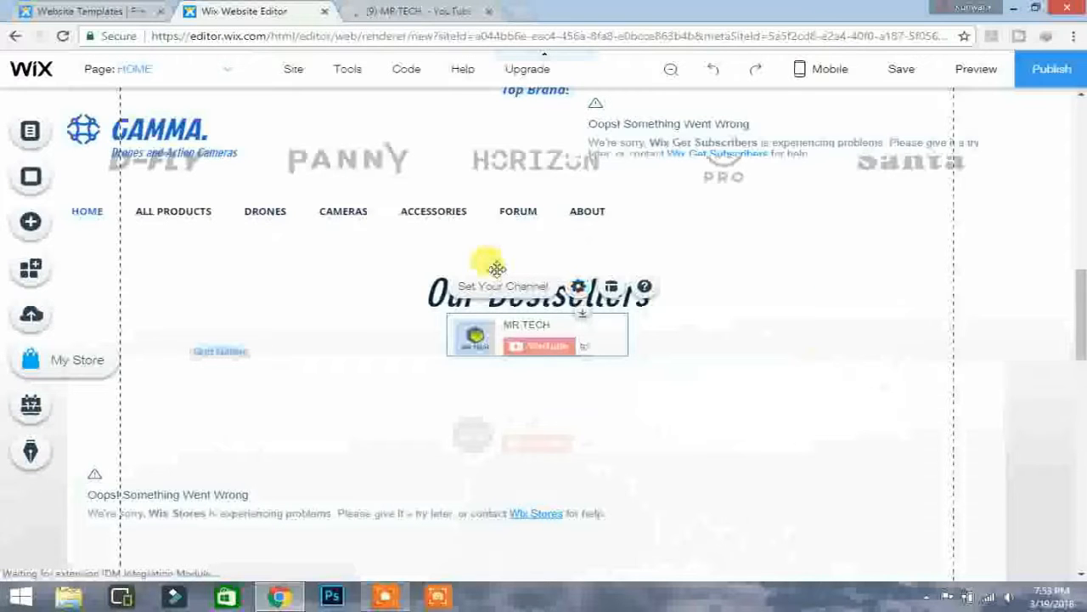
Add a YouTube video player to the home page and place it left of the "Our Bestsellers" heading.
{"action": "left_click", "coordinate": [497, 269]}
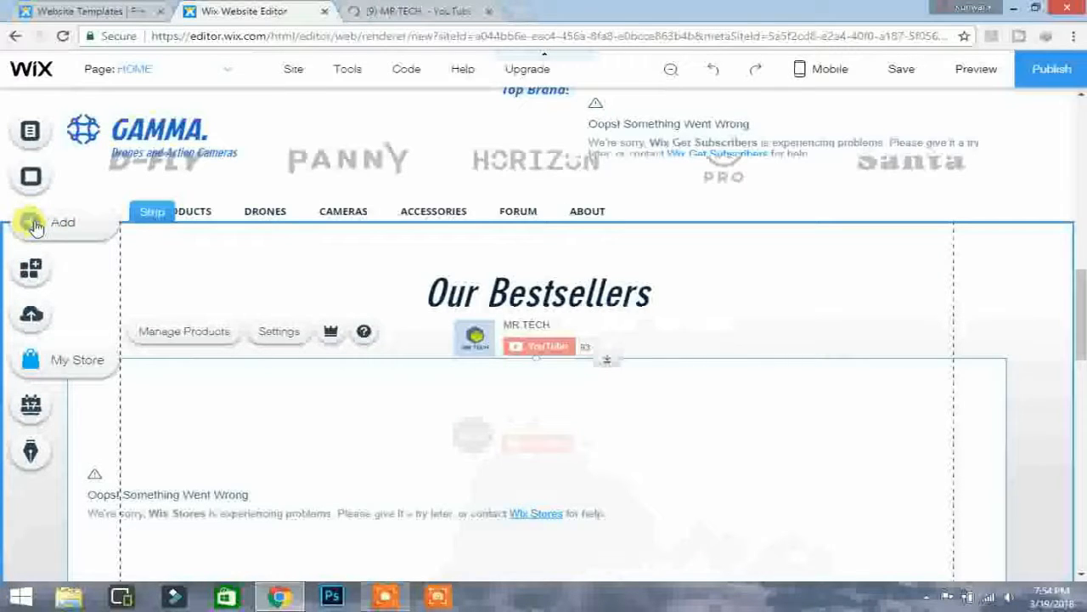
{"action": "left_click", "coordinate": [33, 225]}
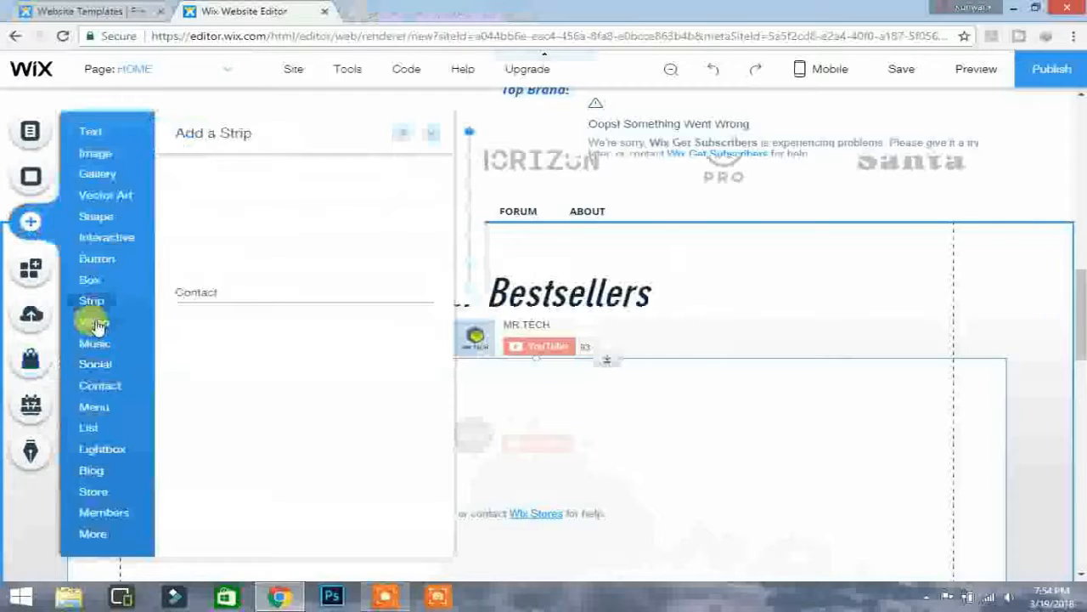
{"action": "mouse_move", "coordinate": [96, 325]}
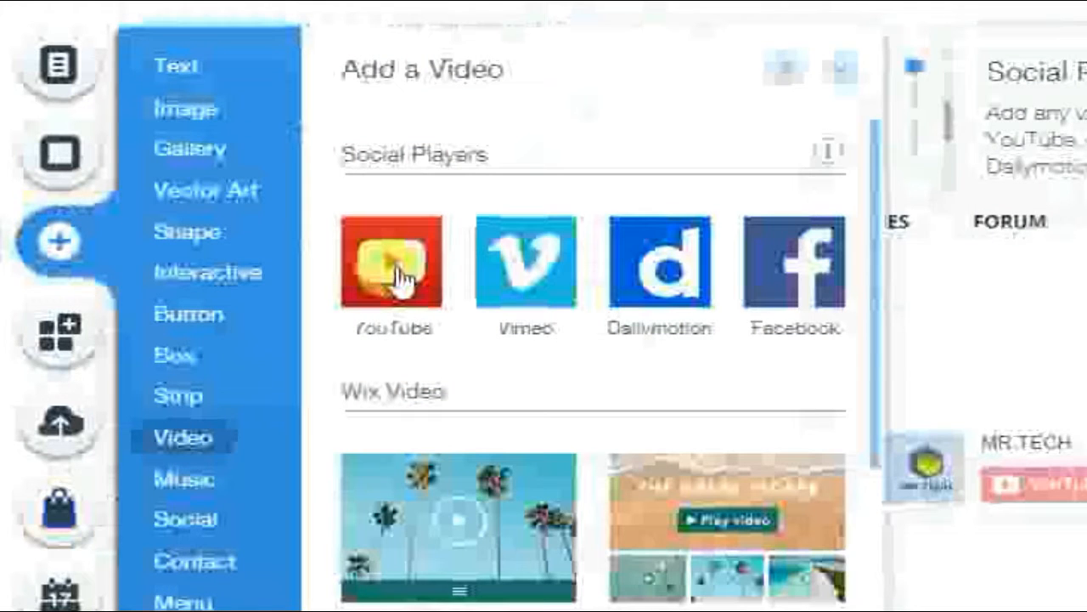
{"action": "left_click", "coordinate": [964, 404]}
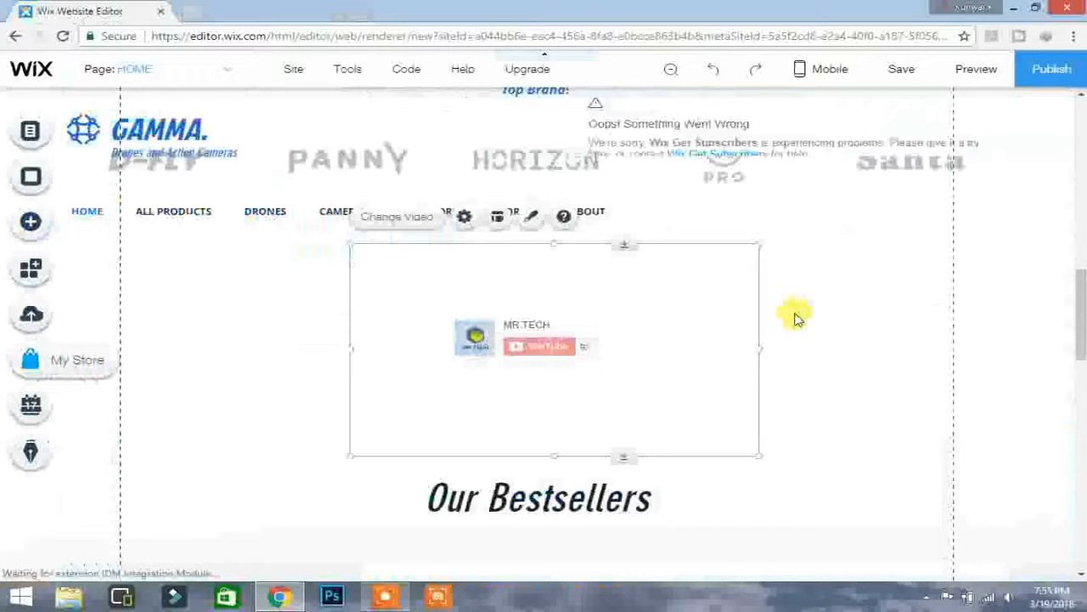
{"action": "scroll", "coordinate": [796, 318], "scroll_direction": "down", "scroll_amount": 2}
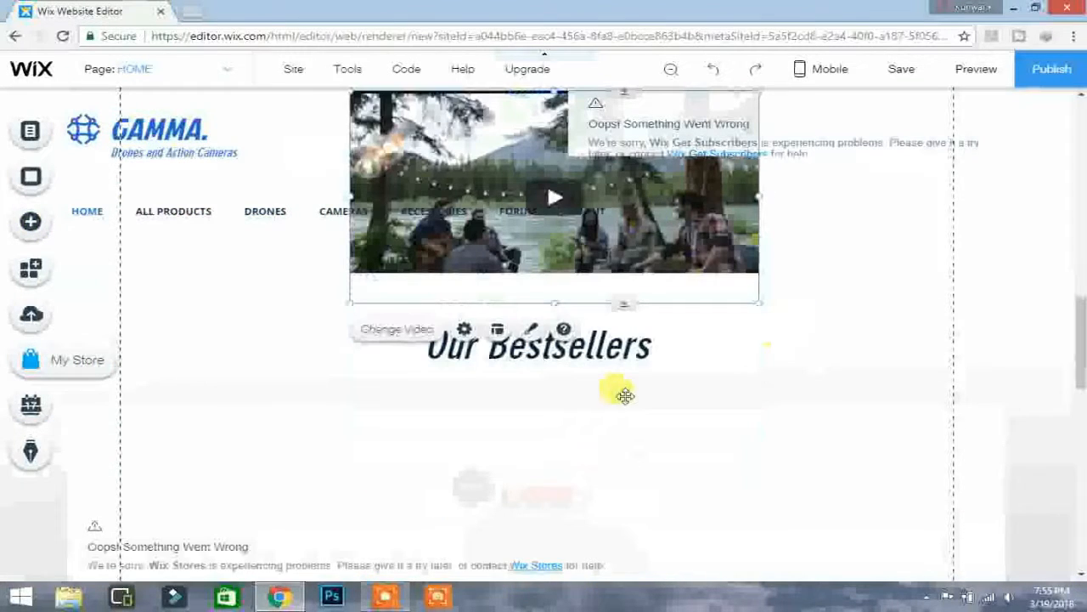
{"action": "left_click_drag", "start_coordinate": [626, 395], "coordinate": [566, 422]}
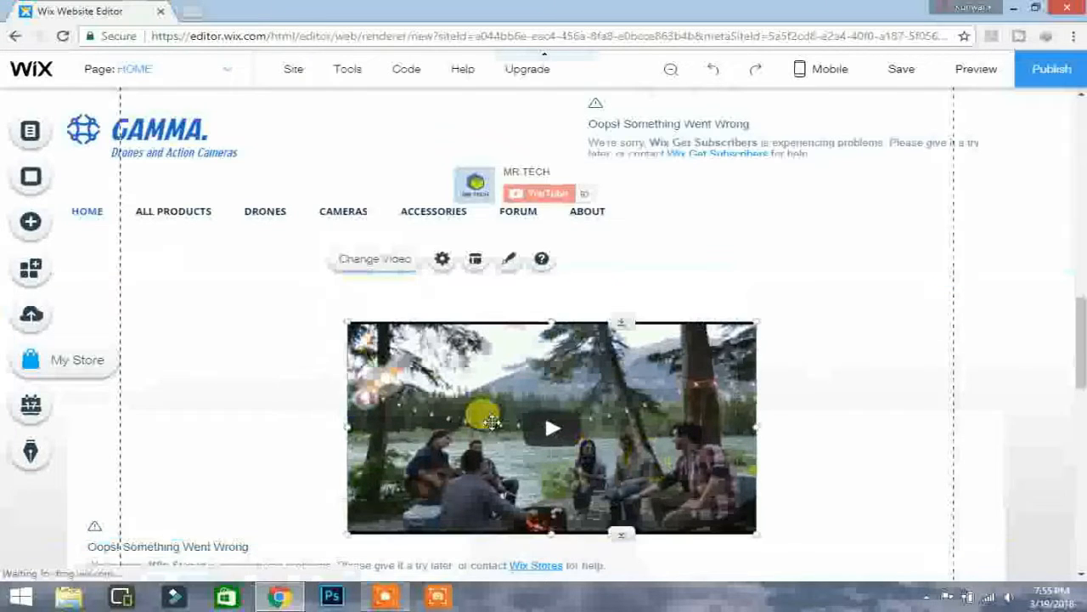
{"action": "left_click_drag", "start_coordinate": [491, 422], "coordinate": [344, 302]}
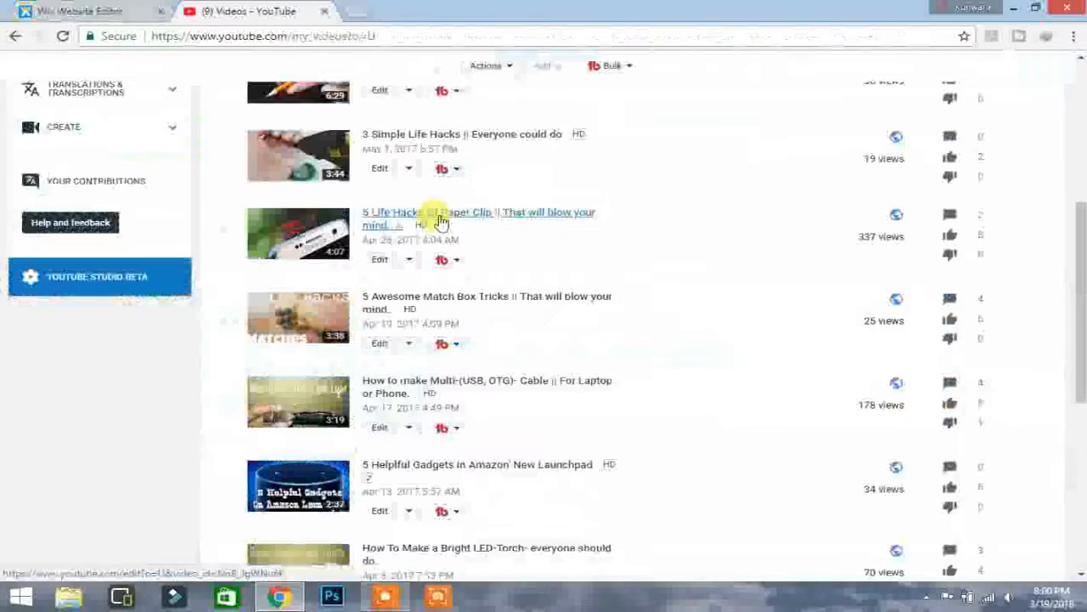
Copy the link of the "5 Life Hacks Of Paper Clip" video on YouTube and set it as the address of the video left of "Our Bestsellers".
{"action": "left_click", "coordinate": [441, 219]}
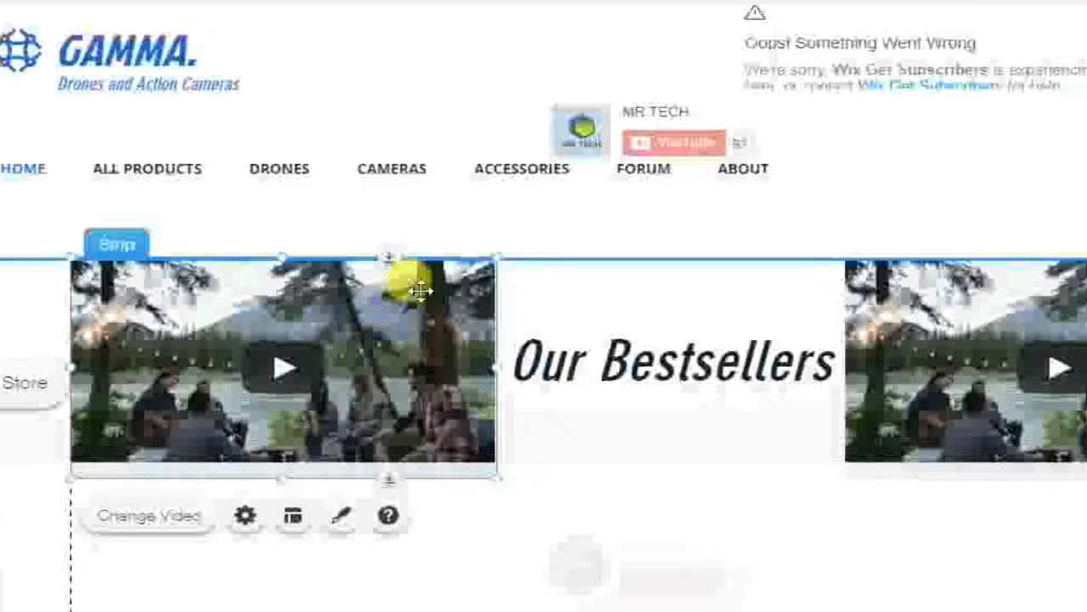
{"action": "right_click", "coordinate": [417, 286]}
{"action": "left_click", "coordinate": [501, 68]}
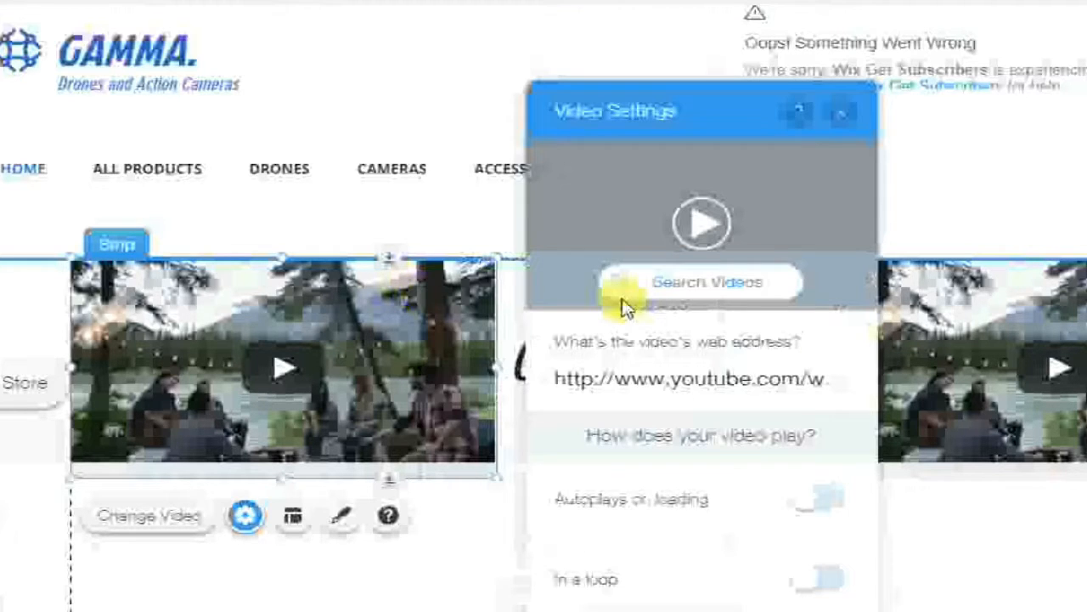
{"action": "key", "text": "ctrl+a"}
{"action": "key", "text": "BackSpace"}
{"action": "right_click", "coordinate": [680, 377]}
{"action": "left_click", "coordinate": [740, 507]}
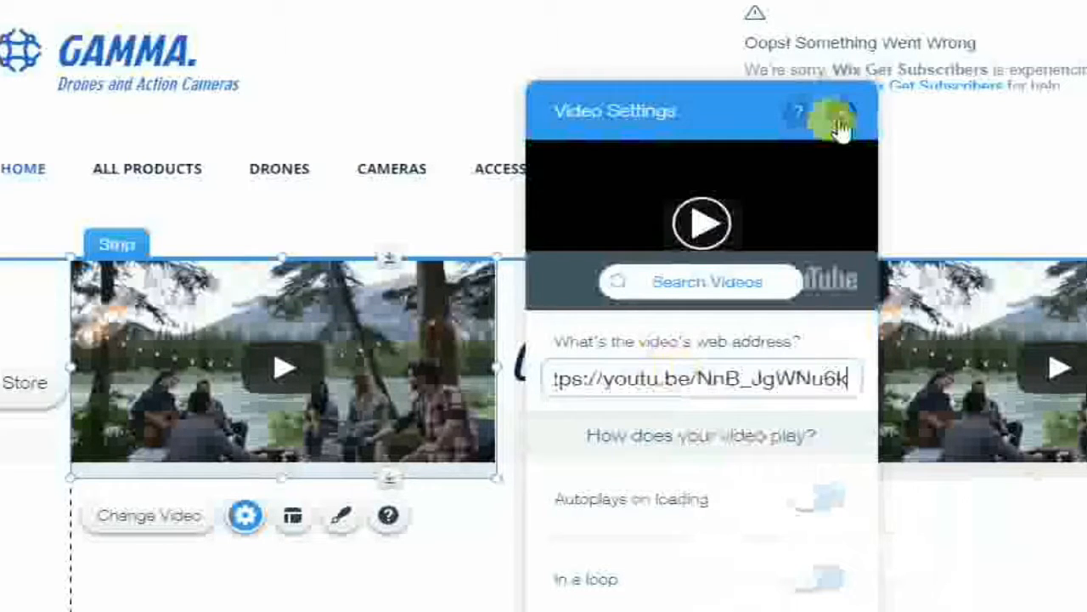
{"action": "left_click", "coordinate": [840, 127]}
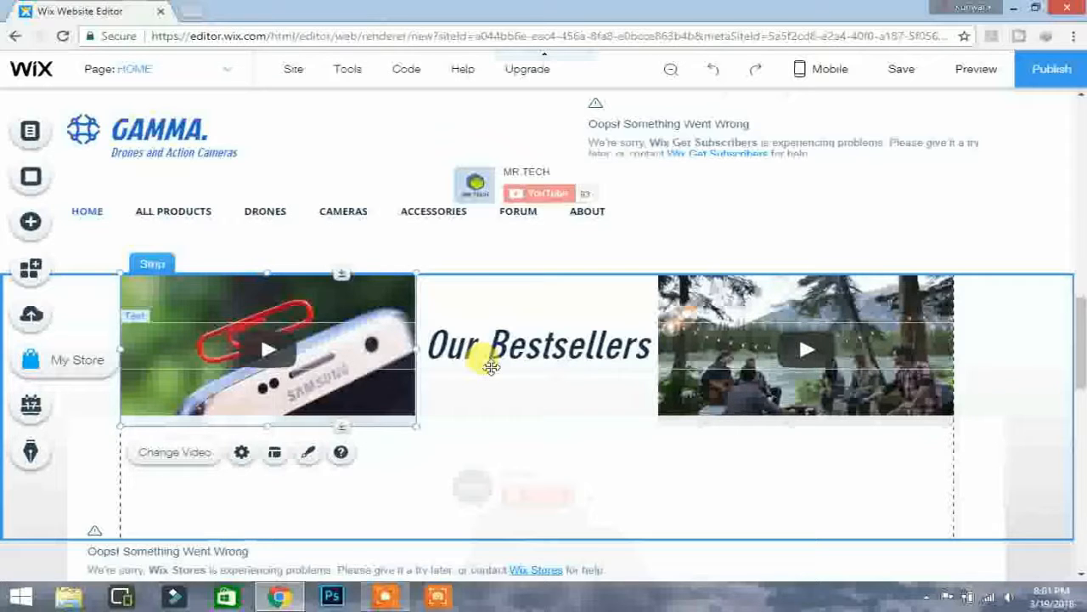
Preview the site, look through the home page from the drone banner to the Top Brands section, and return to the editor.
{"action": "scroll", "coordinate": [491, 367], "scroll_direction": "down", "scroll_amount": 3}
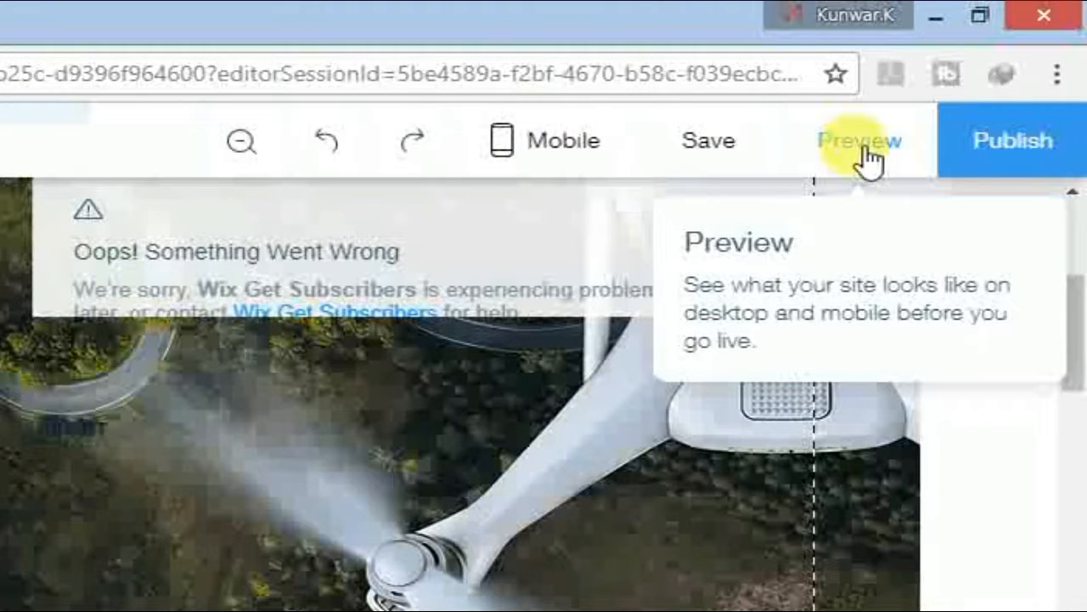
{"action": "left_click", "coordinate": [865, 148]}
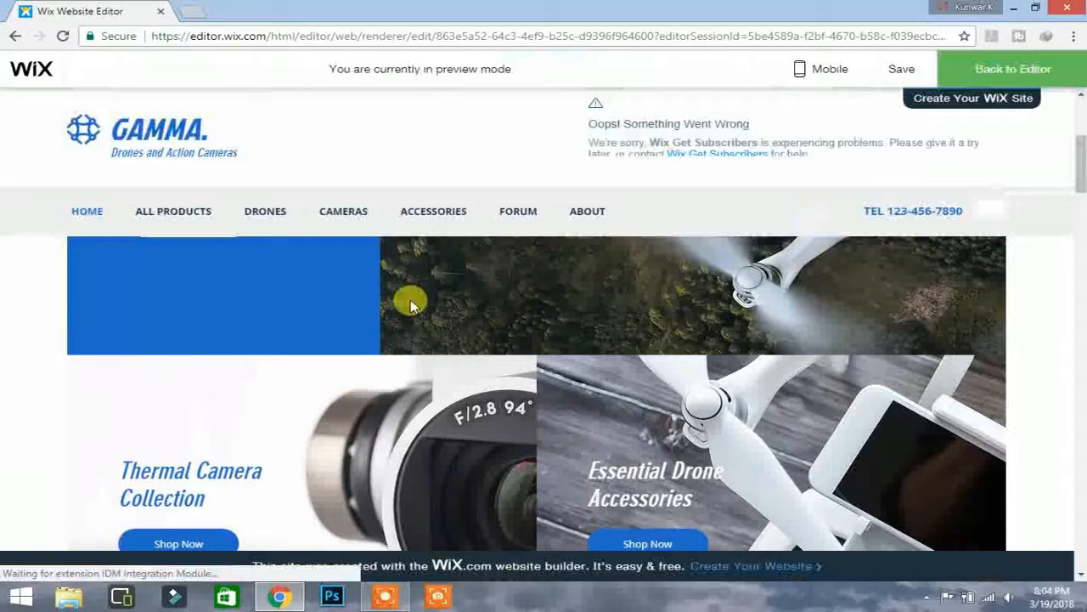
{"action": "scroll", "coordinate": [410, 305], "scroll_direction": "down", "scroll_amount": 3}
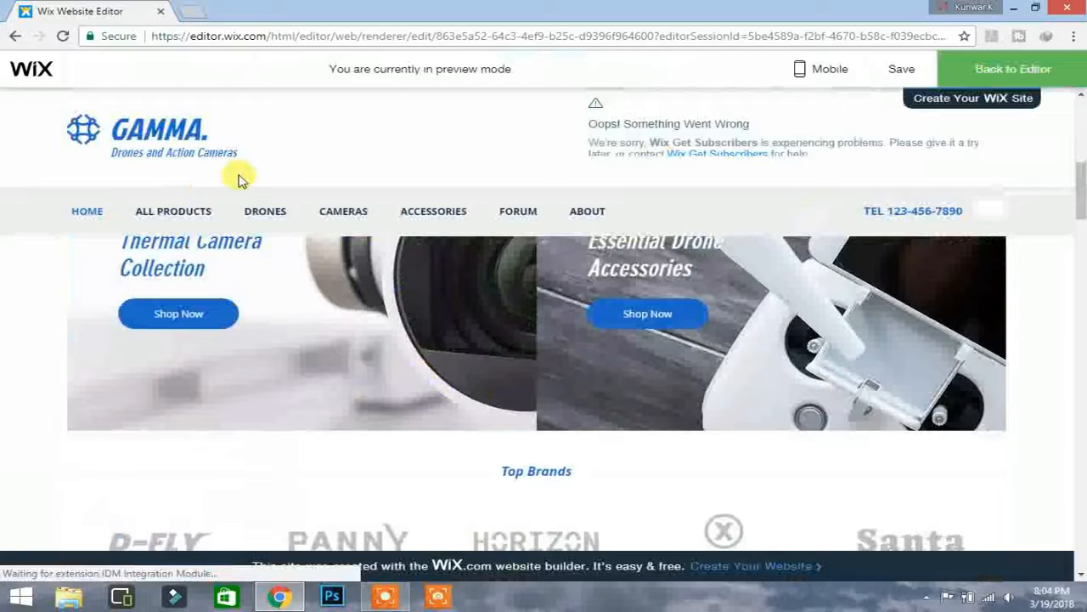
{"action": "scroll", "coordinate": [1003, 156], "scroll_direction": "down", "scroll_amount": 2}
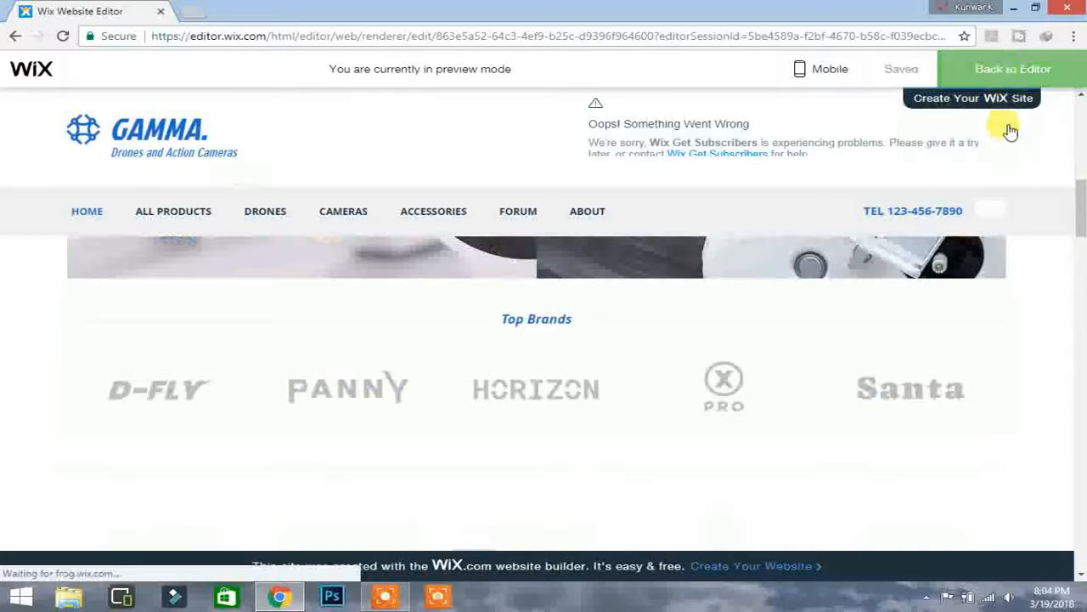
{"action": "left_click", "coordinate": [987, 77]}
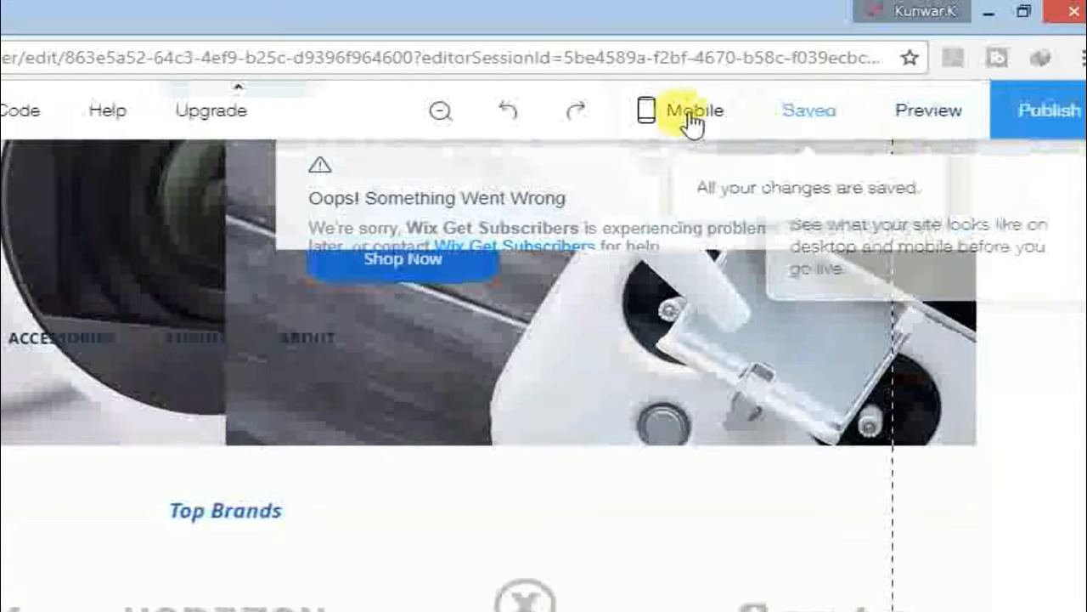
Switch to editing the site's mobile view and look through the home page's Top Brands section.
{"action": "left_click", "coordinate": [698, 119]}
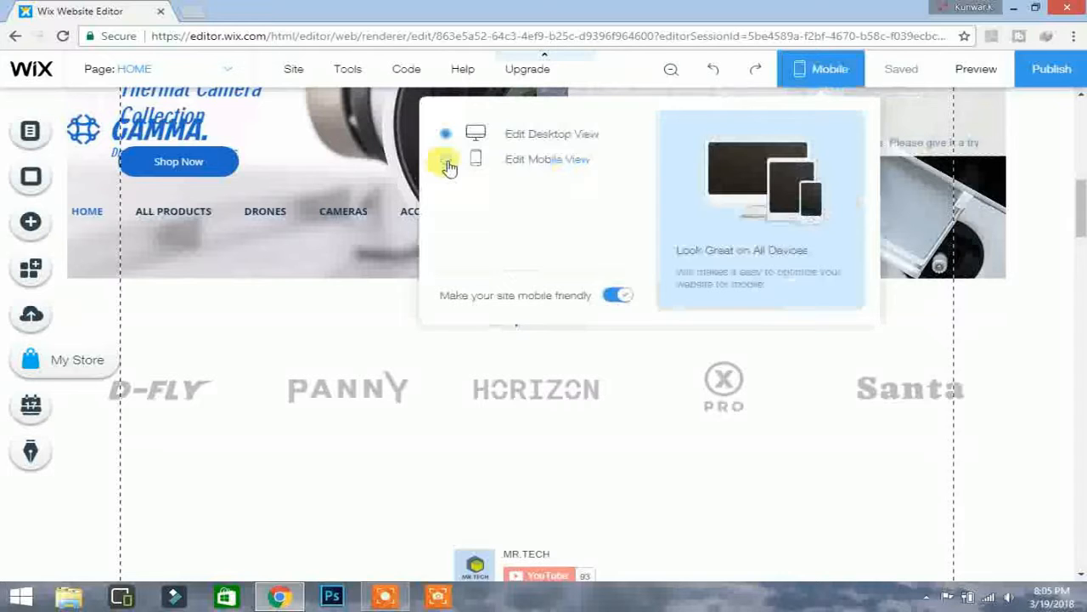
{"action": "left_click", "coordinate": [448, 162]}
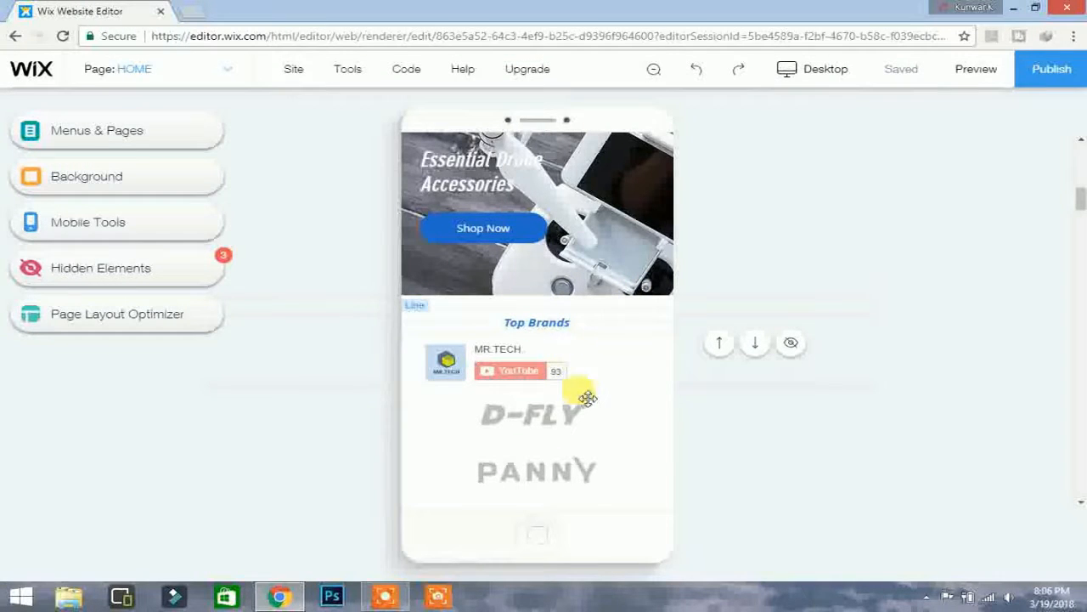
{"action": "scroll", "coordinate": [565, 420], "scroll_direction": "down", "scroll_amount": 3}
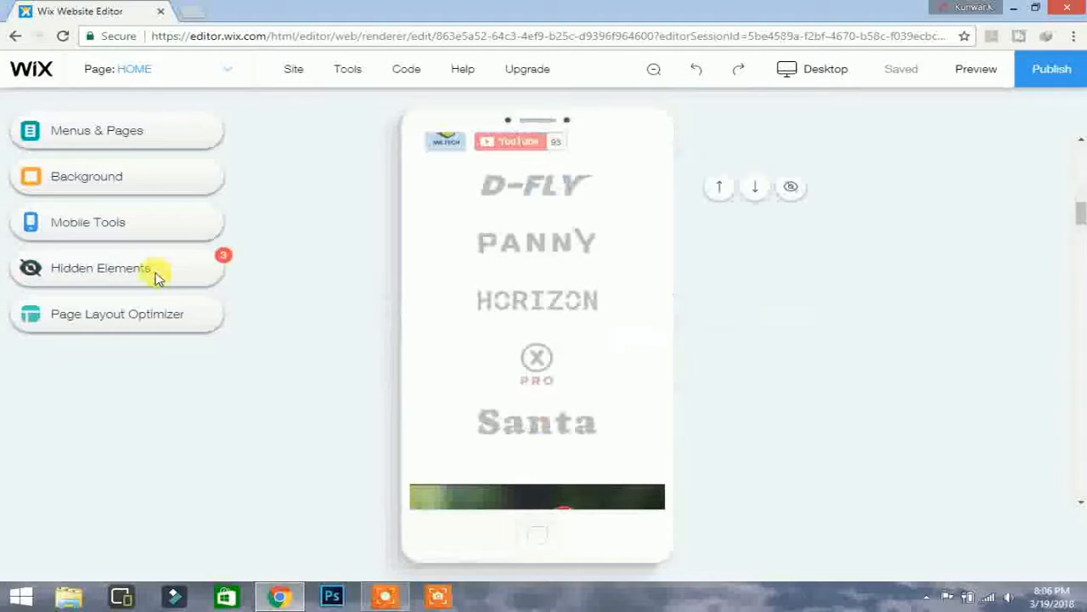
Show the hidden elements Column 2, Strip and Column 1 in the mobile view.
{"action": "left_click", "coordinate": [157, 278]}
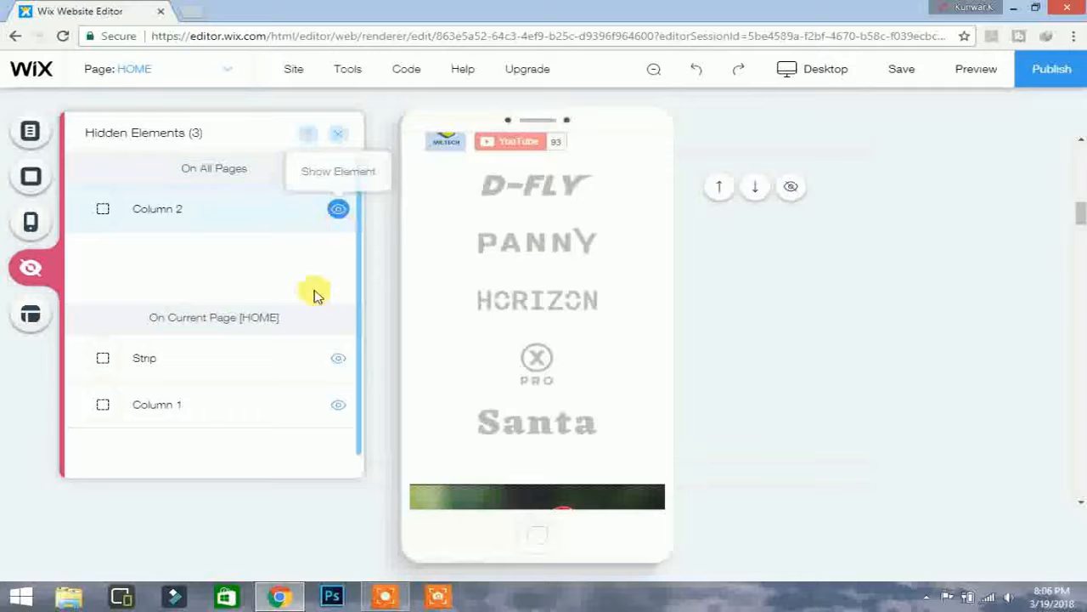
{"action": "left_click", "coordinate": [338, 210]}
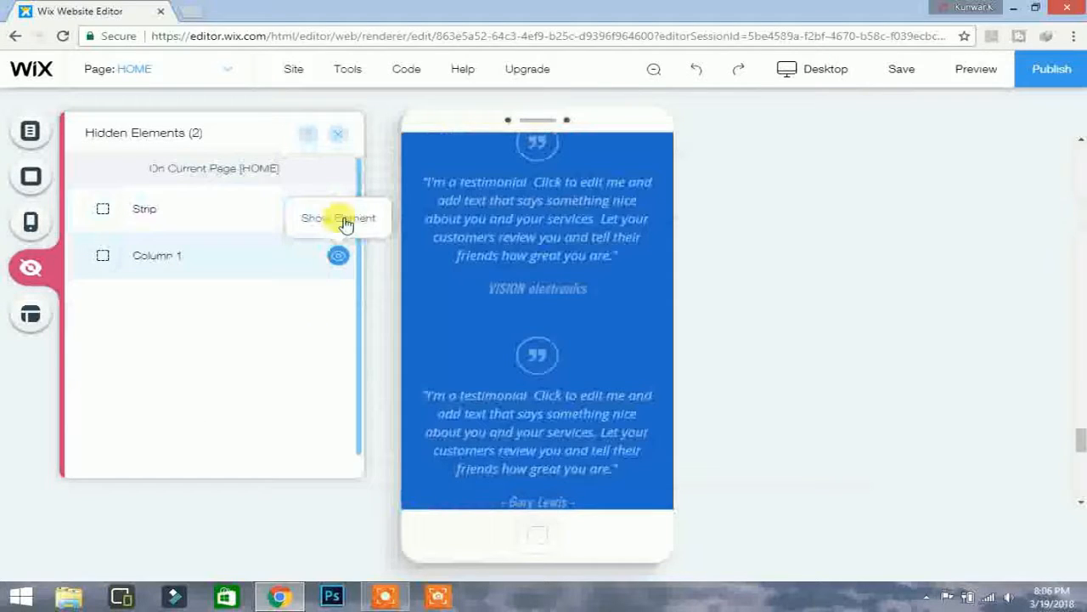
{"action": "left_click", "coordinate": [344, 219]}
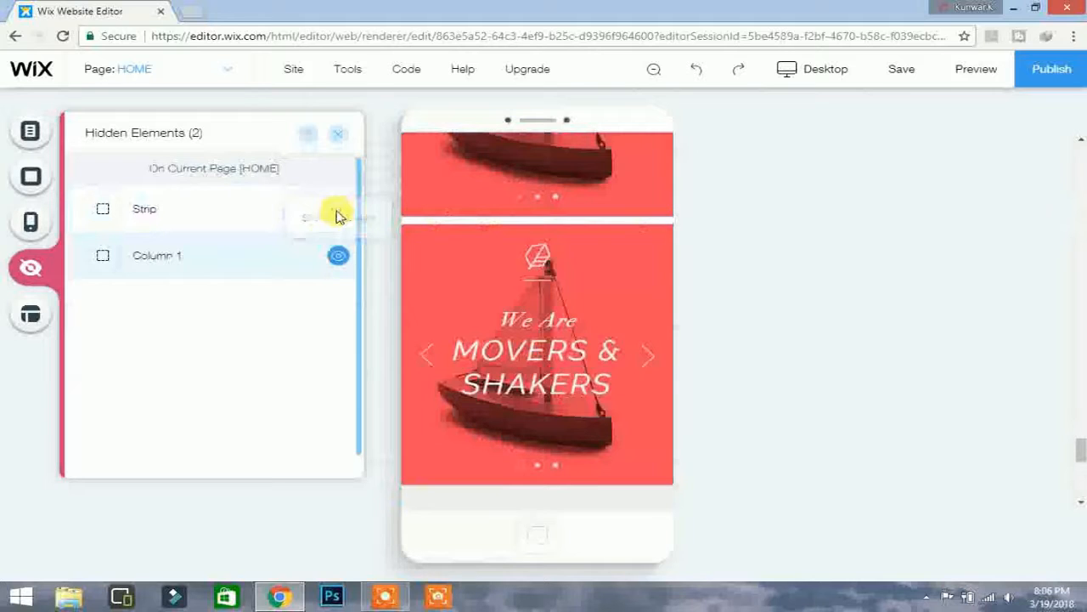
{"action": "left_click", "coordinate": [337, 254]}
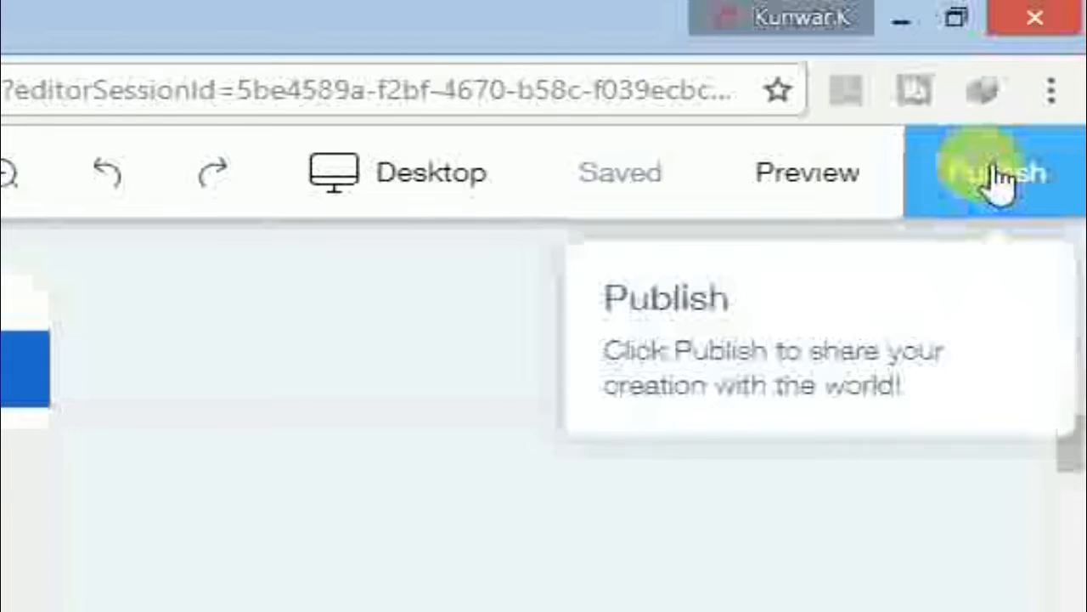
Publish the site and close the publishing confirmation.
{"action": "left_click", "coordinate": [1000, 180]}
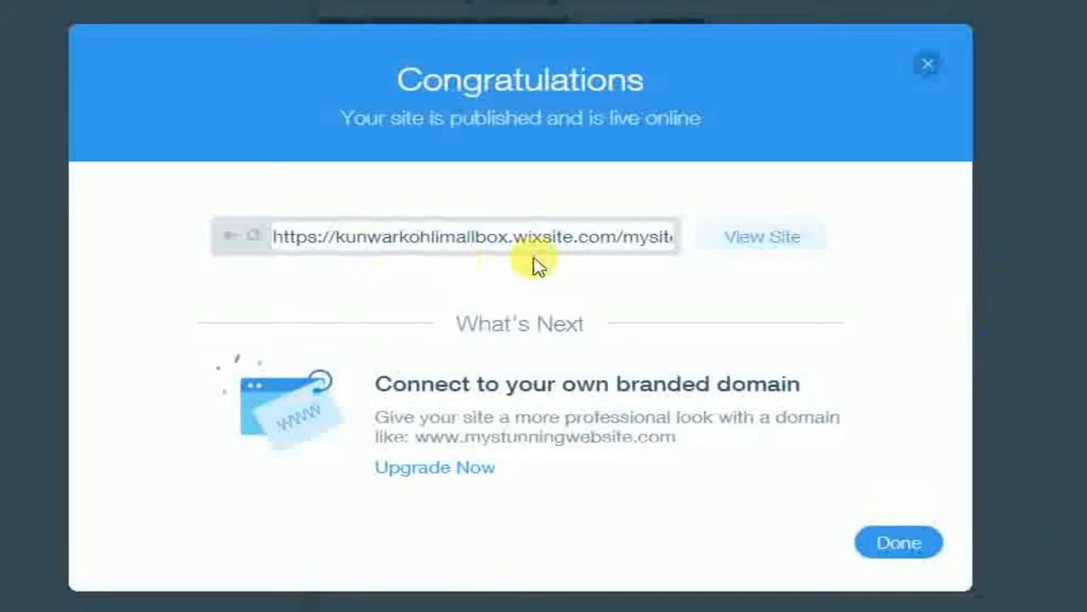
{"action": "left_click", "coordinate": [887, 548]}
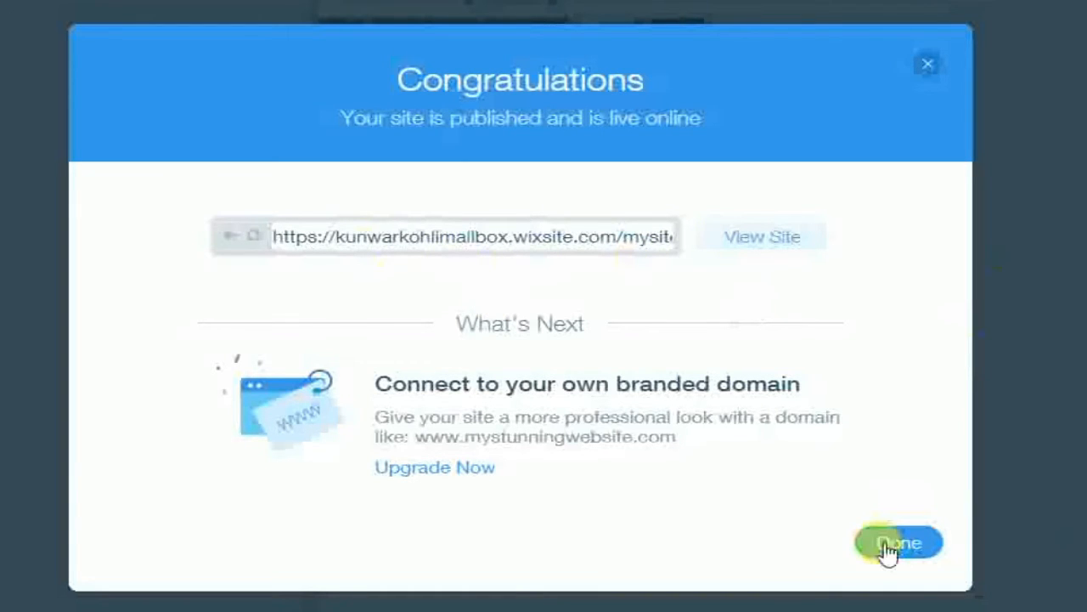